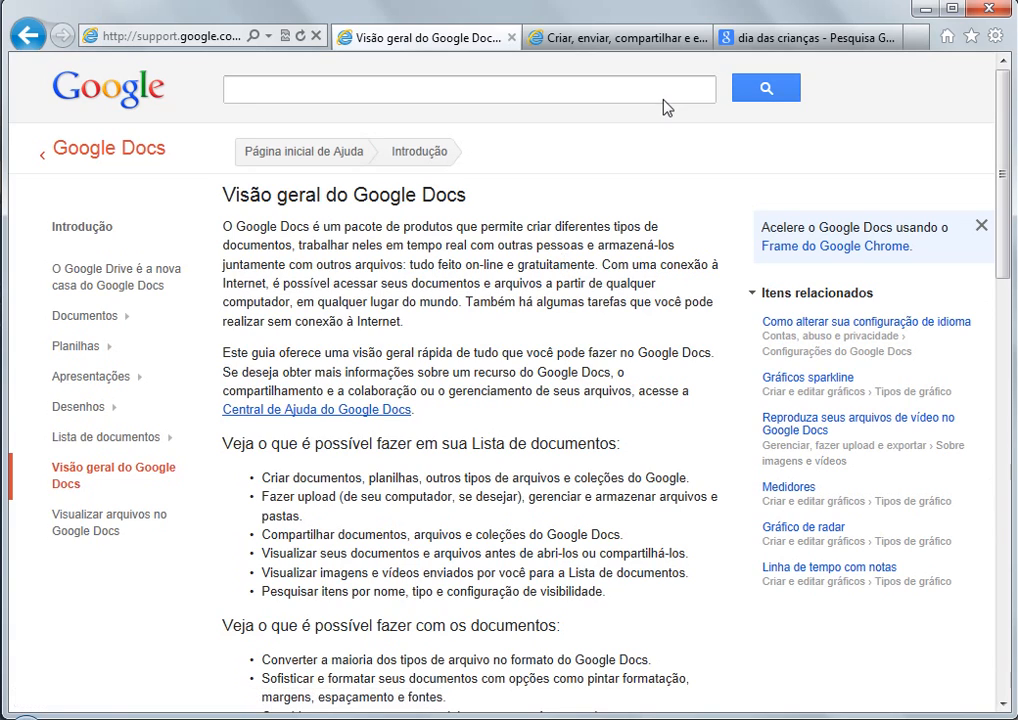
{"action": "left_click", "coordinate": [624, 40]}
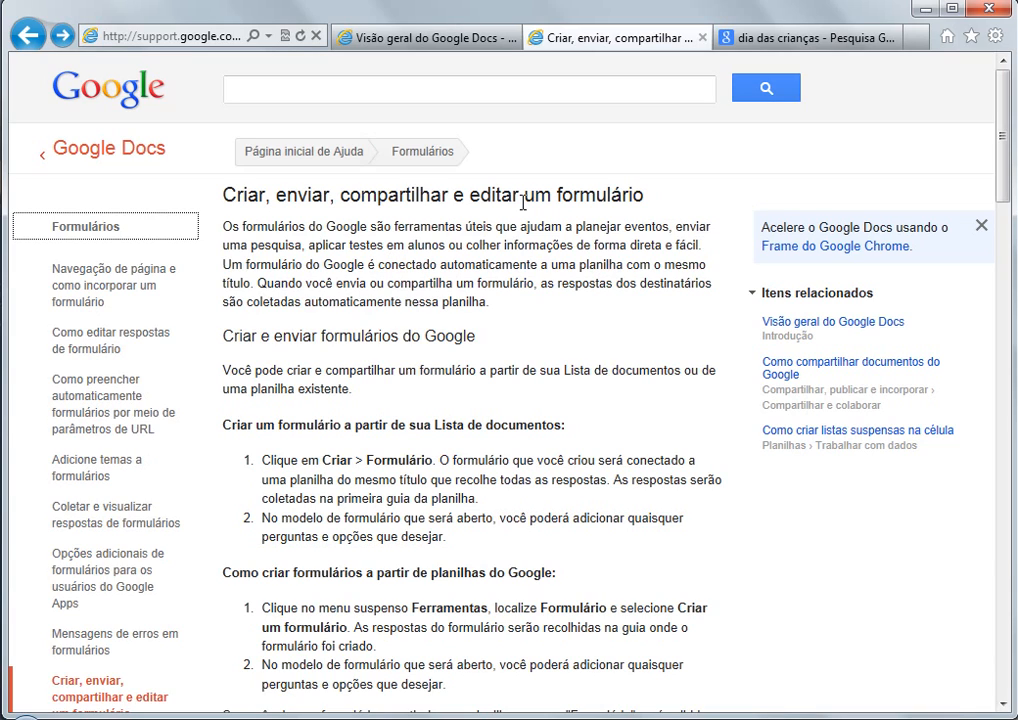
{"action": "left_click", "coordinate": [755, 38]}
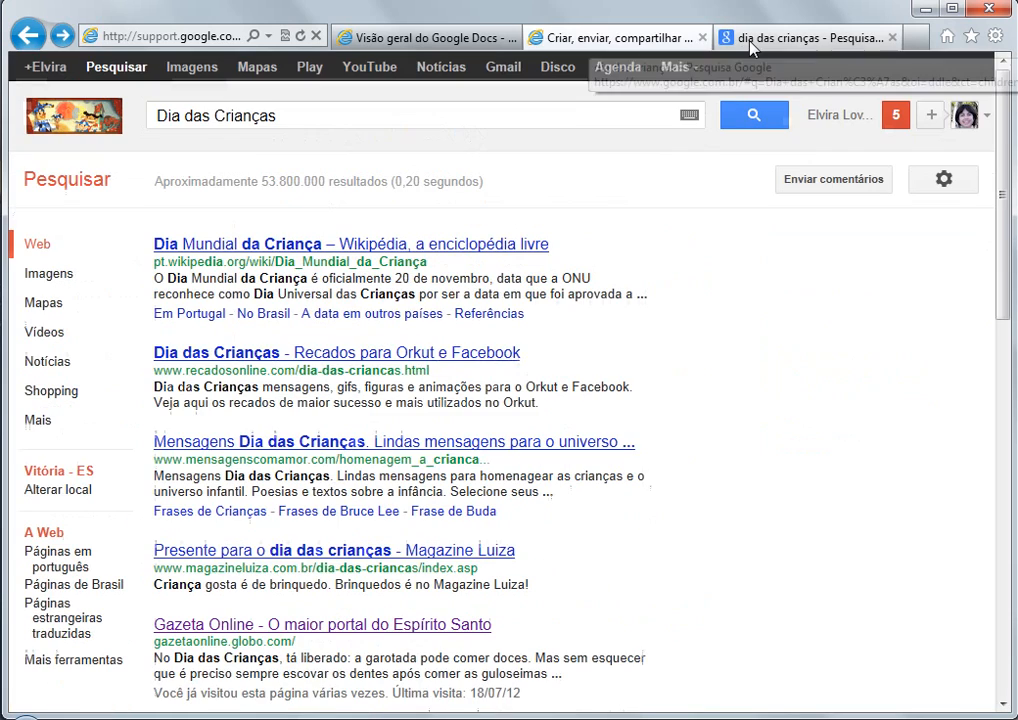
{"action": "left_click", "coordinate": [104, 62]}
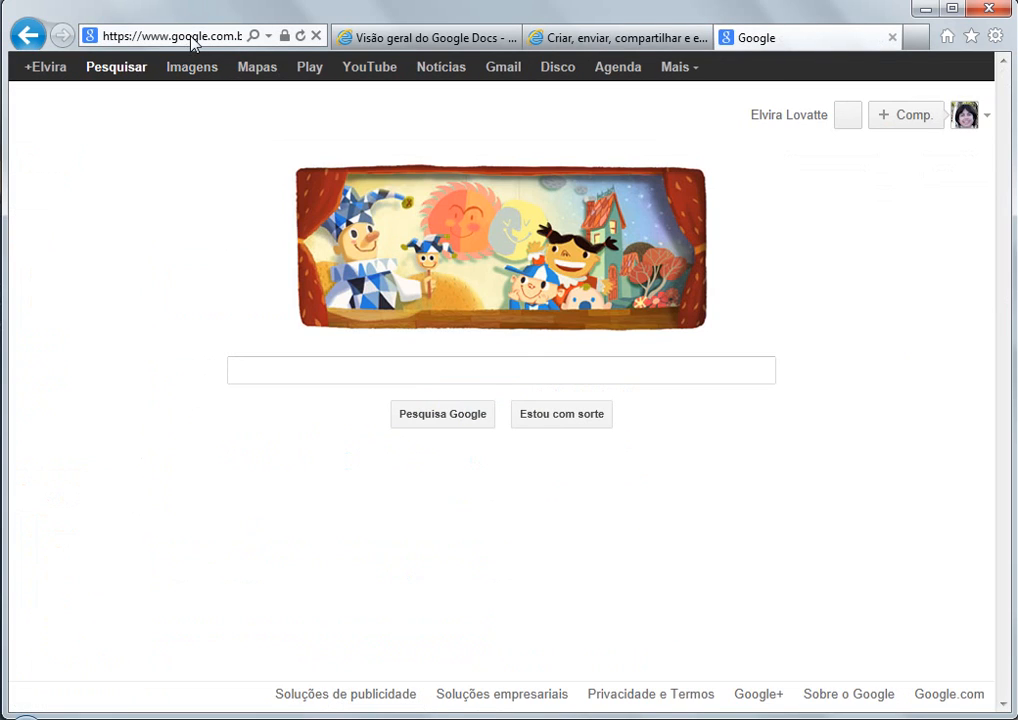
{"action": "left_click", "coordinate": [191, 36]}
{"action": "type", "text": "gooo"}
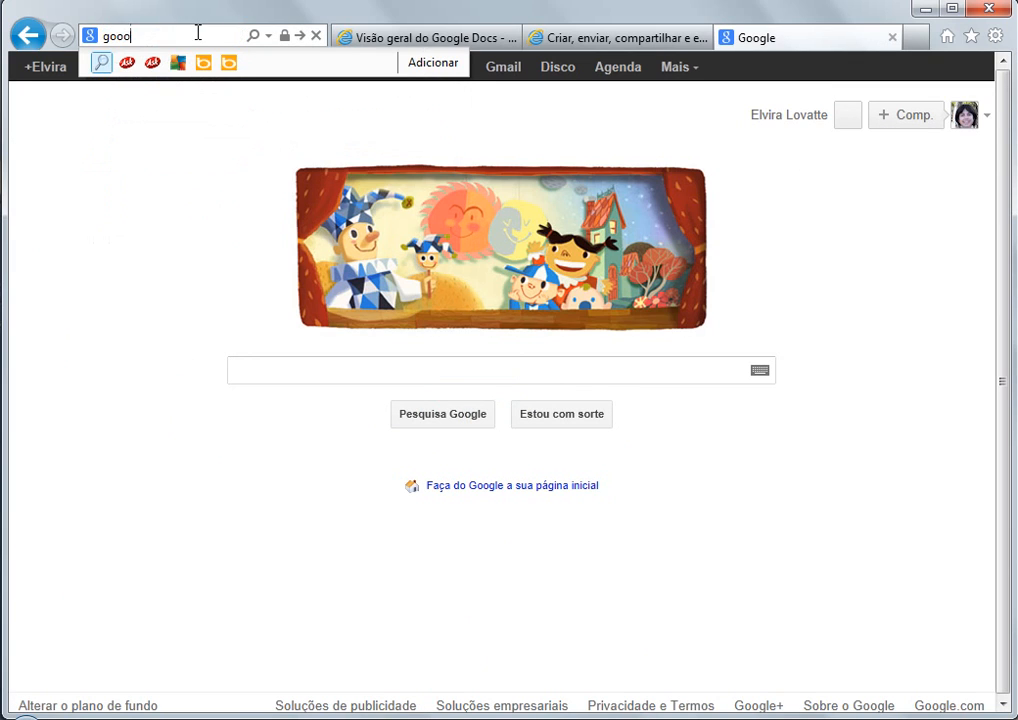
{"action": "key", "text": "BackSpace"}
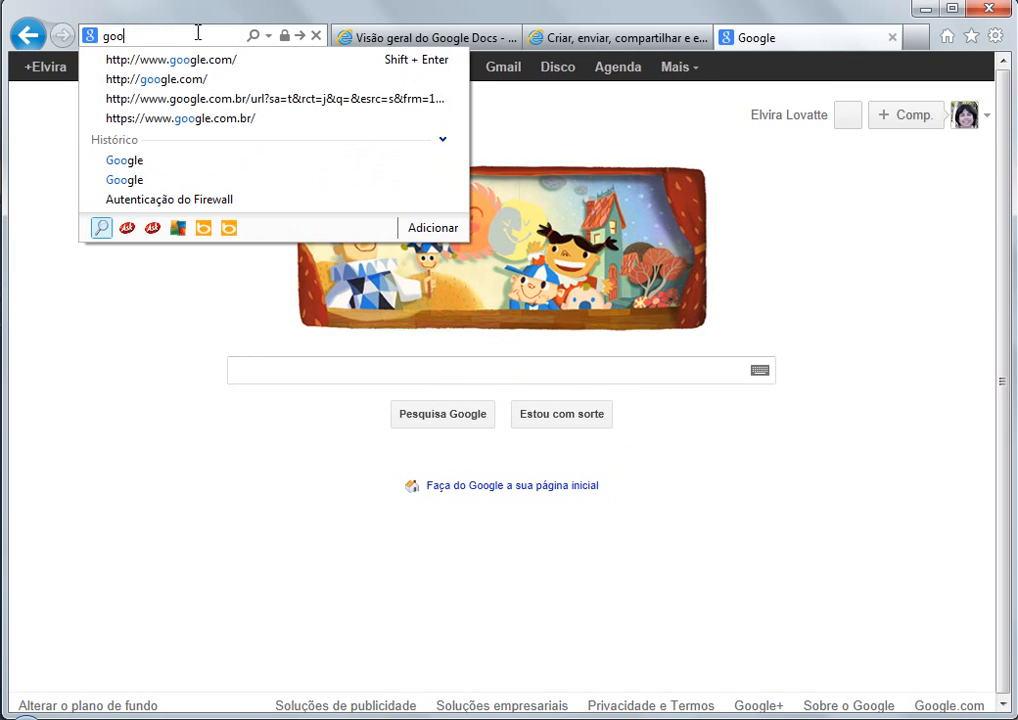
{"action": "left_click", "coordinate": [200, 57]}
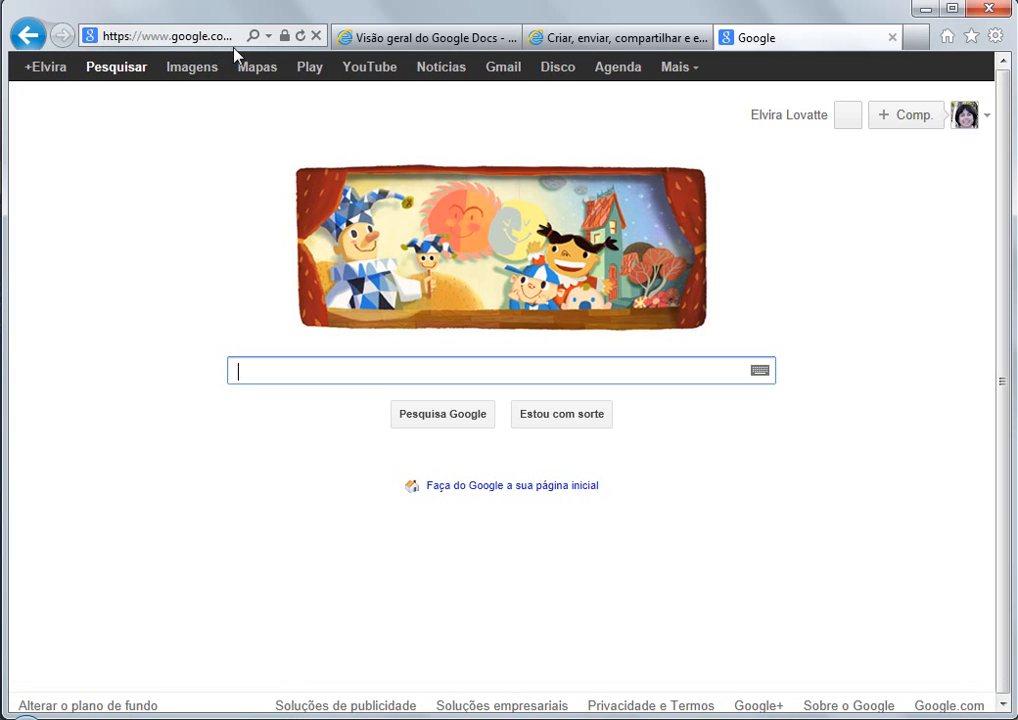
Open Google Docs from the home and office section of Google's full product list.
{"action": "left_click", "coordinate": [678, 70]}
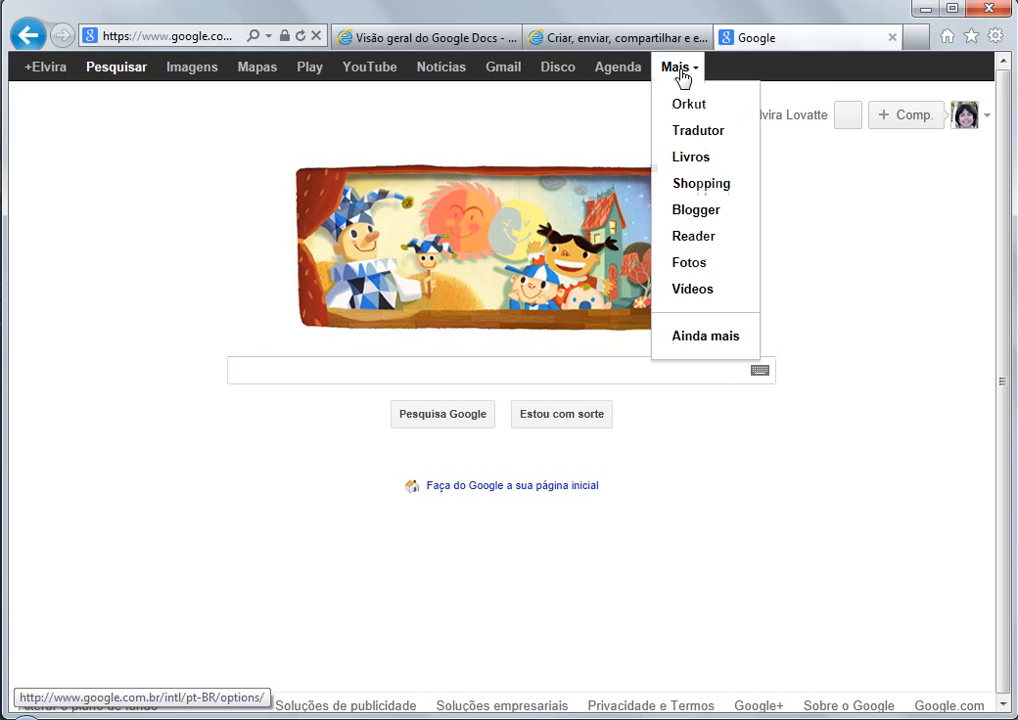
{"action": "left_click", "coordinate": [692, 343]}
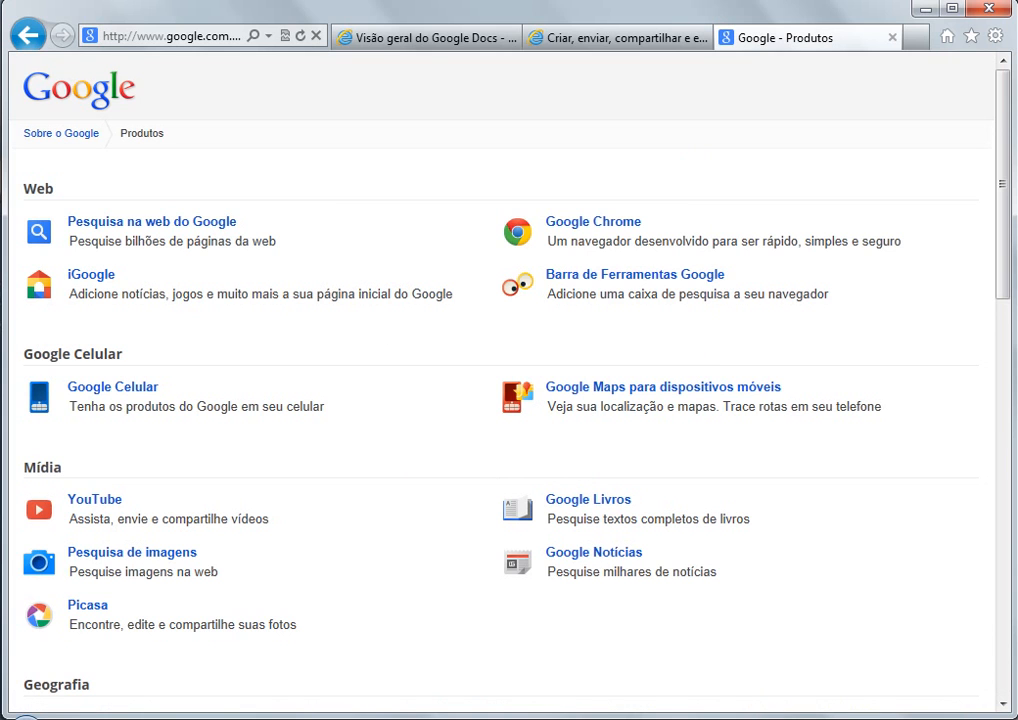
{"action": "left_click_drag", "start_coordinate": [1011, 243], "coordinate": [1004, 368]}
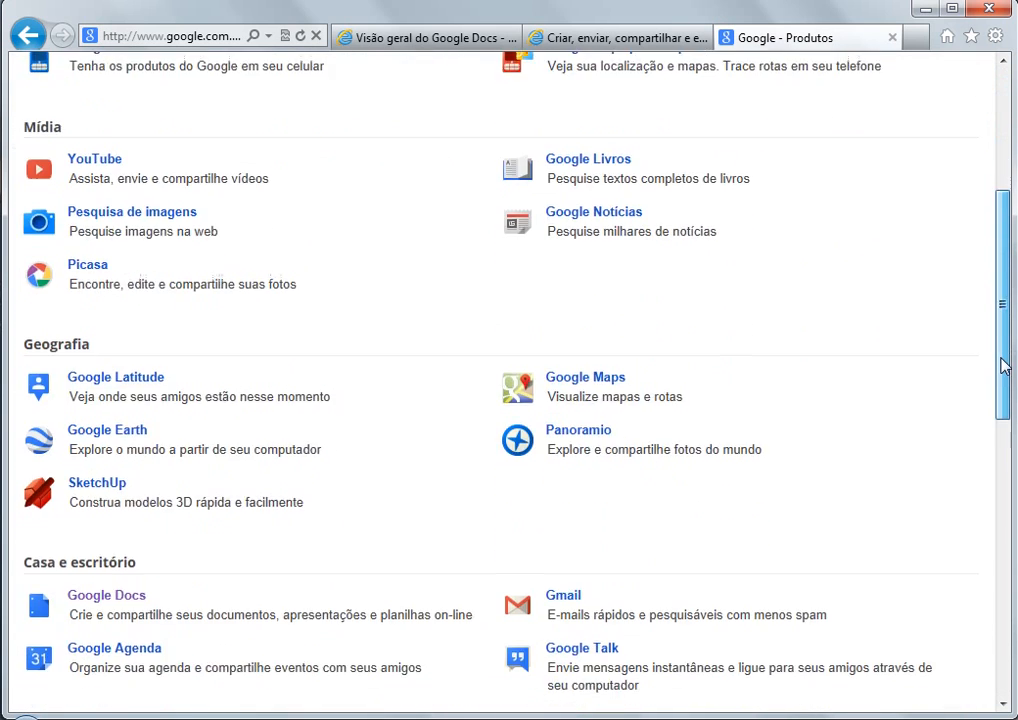
{"action": "left_click", "coordinate": [107, 598]}
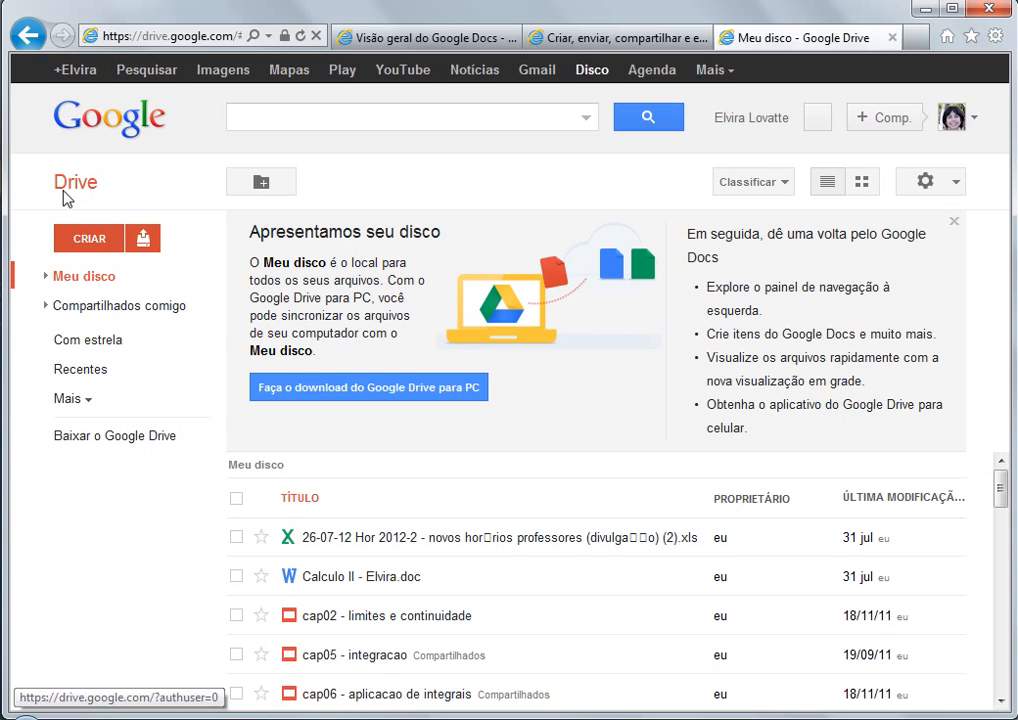
Create a new form in Drive and title it "Sabendo um pouco mais sobre os alunos da pós".
{"action": "left_click", "coordinate": [97, 245]}
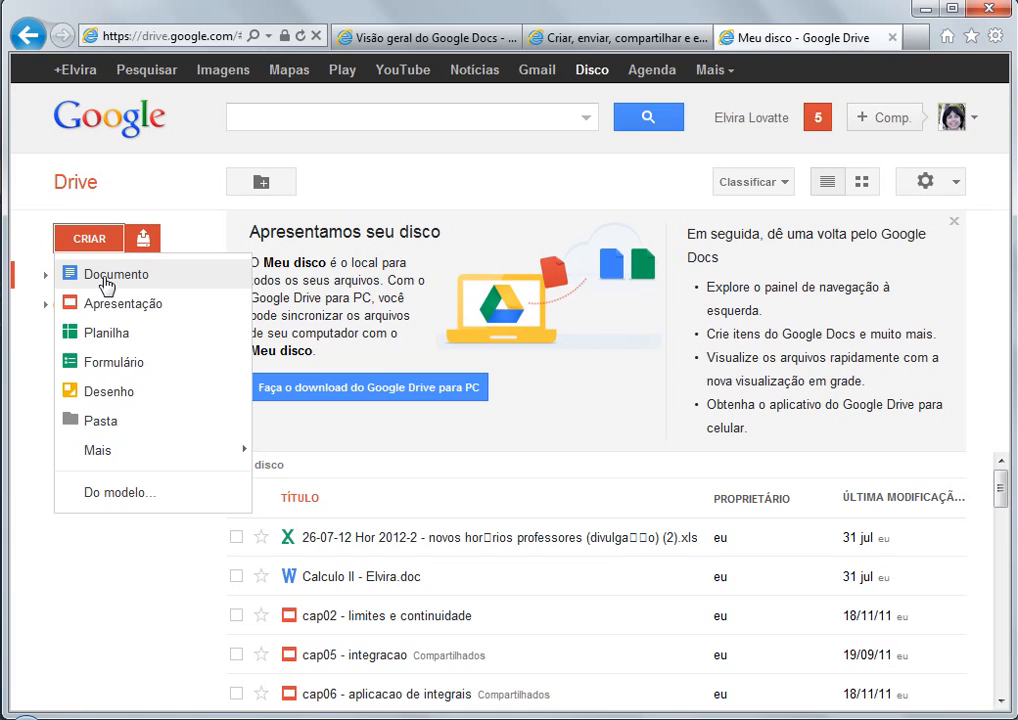
{"action": "left_click", "coordinate": [115, 368]}
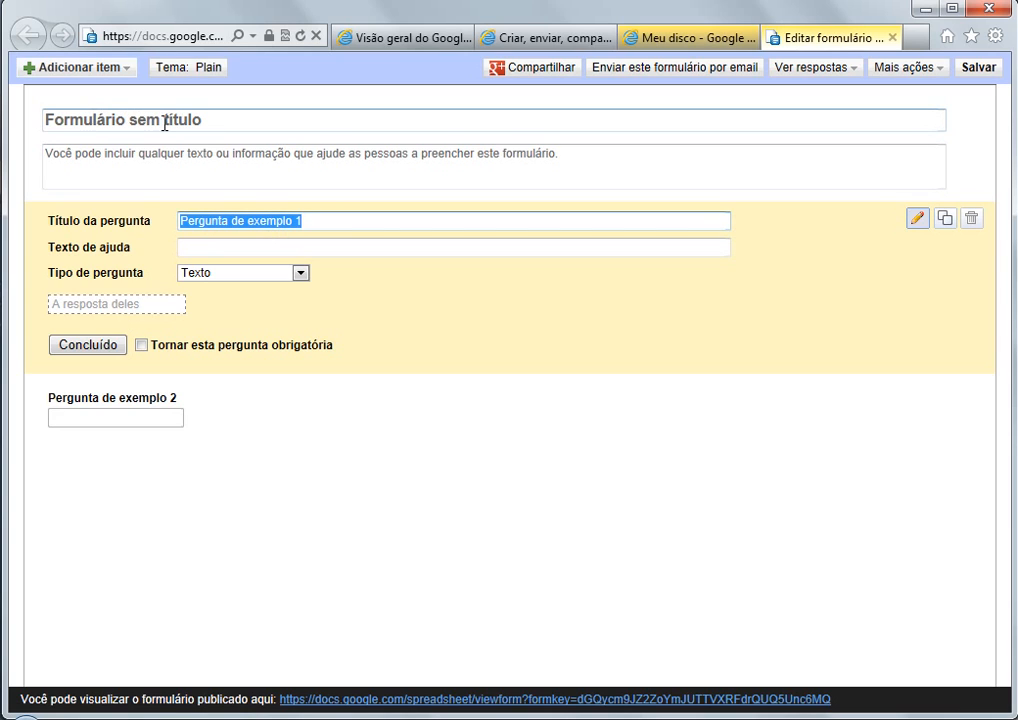
{"action": "left_click", "coordinate": [210, 119]}
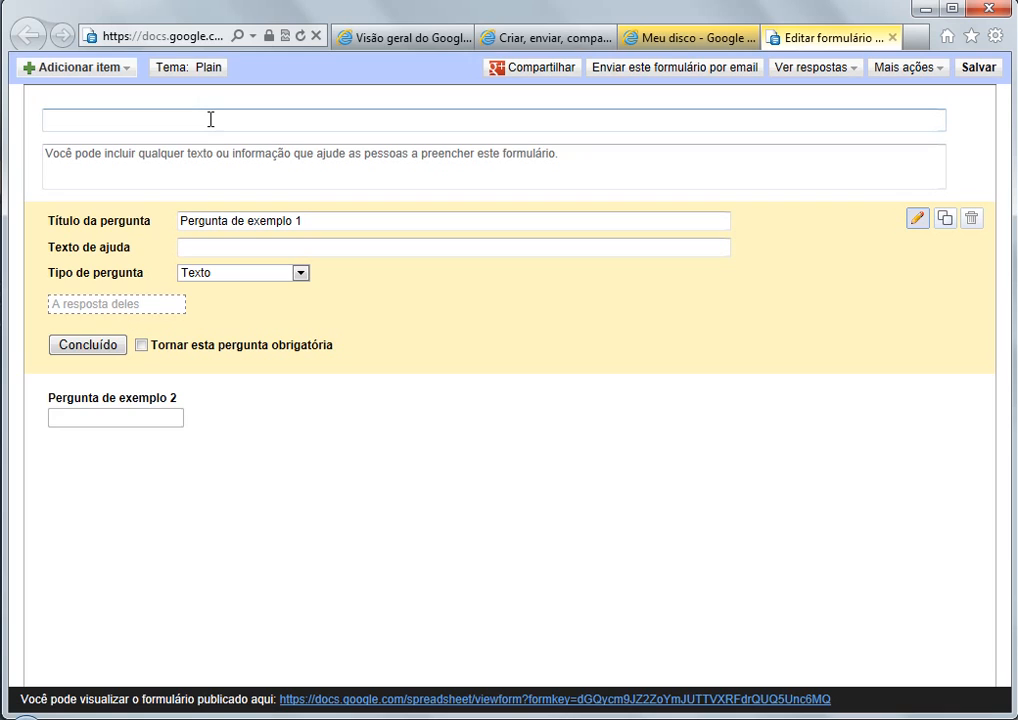
{"action": "type", "text": "Sabendo um"}
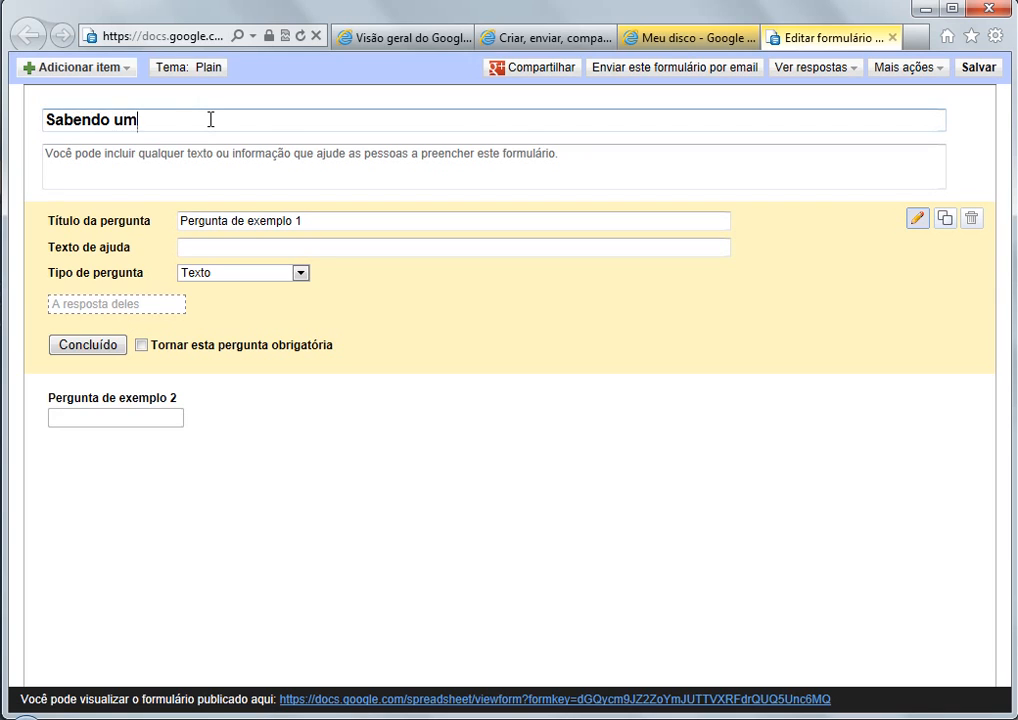
{"action": "type", "text": " pouco mais sobre os "}
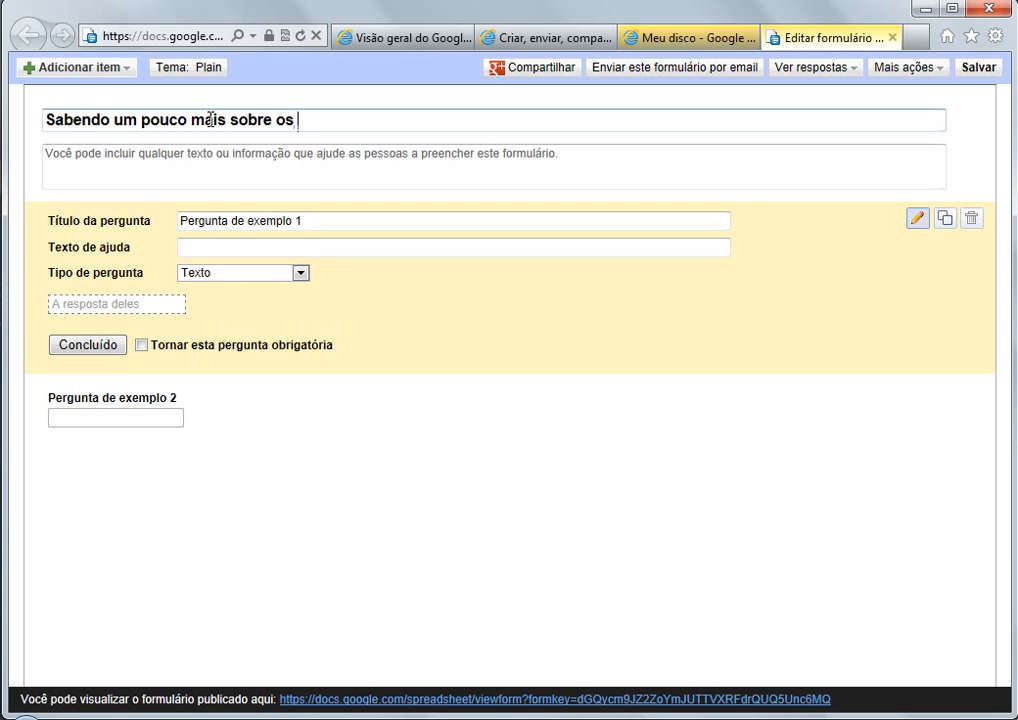
{"action": "type", "text": "alunos da "}
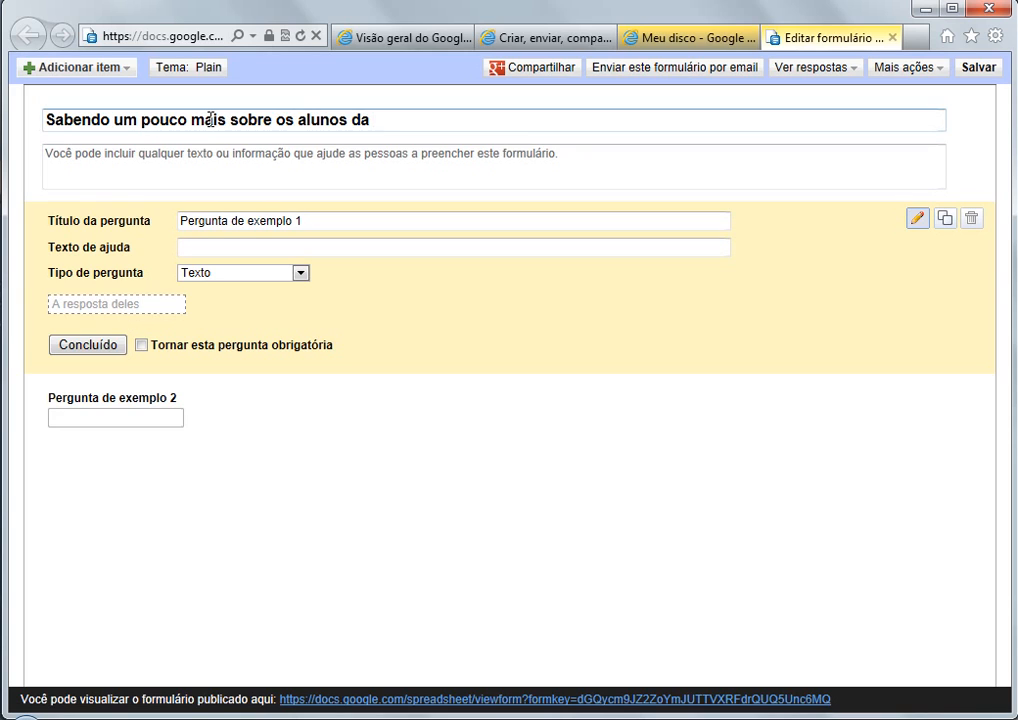
{"action": "type", "text": "´pós"}
{"action": "key", "text": "BackSpace"}
{"action": "key", "text": "BackSpace"}
{"action": "key", "text": "BackSpace"}
{"action": "key", "text": "BackSpace"}
{"action": "type", "text": "pós"}
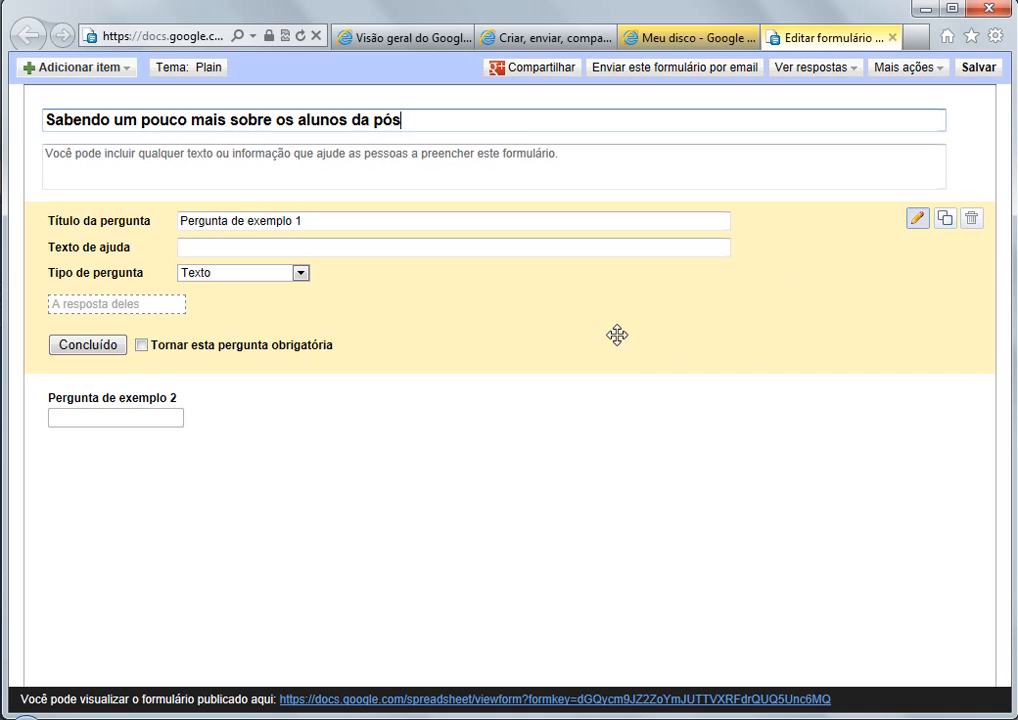
Replace the first sample question's title with "Qual é o seu nome?".
{"action": "left_click", "coordinate": [306, 220]}
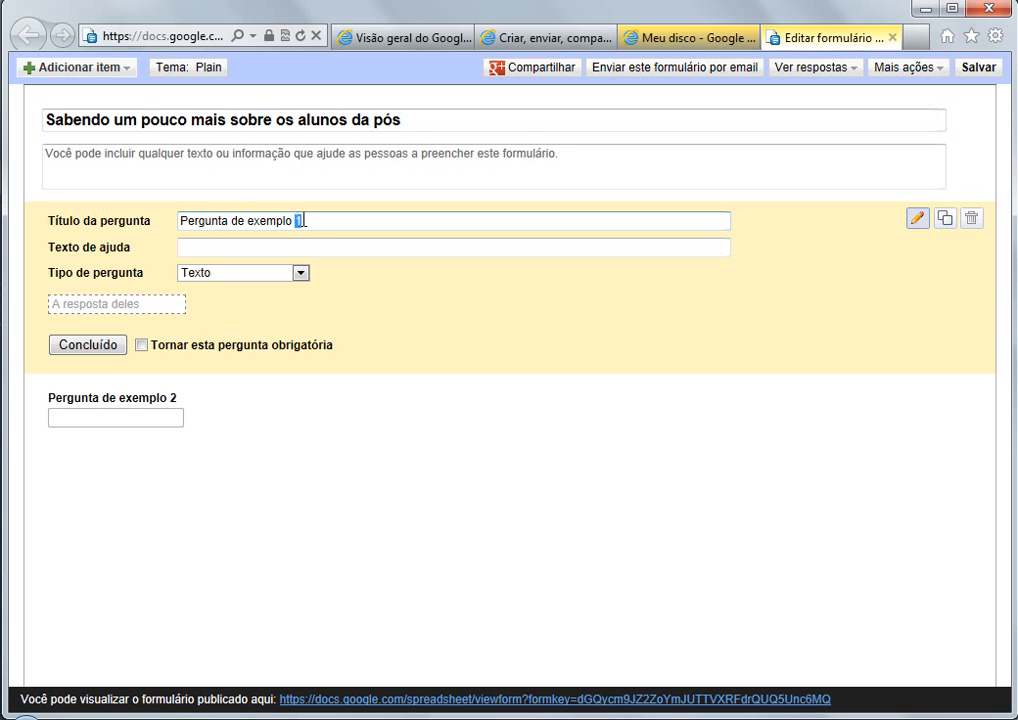
{"action": "left_click_drag", "start_coordinate": [295, 220], "coordinate": [180, 222]}
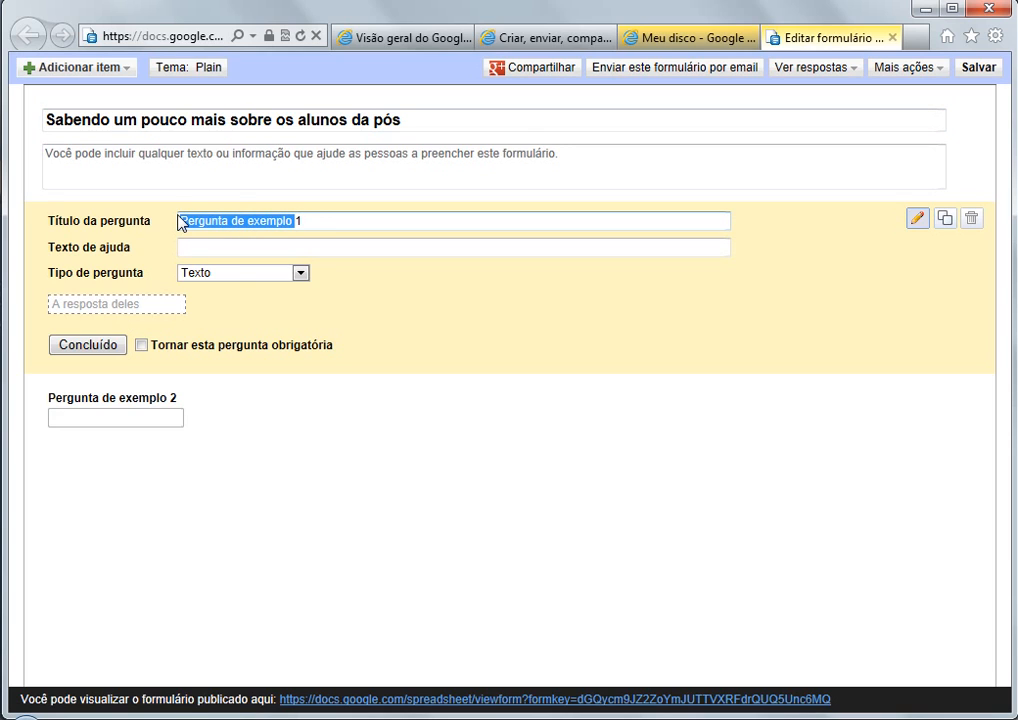
{"action": "type", "text": "Q"}
{"action": "key", "text": "Delete"}
{"action": "key", "text": "Delete"}
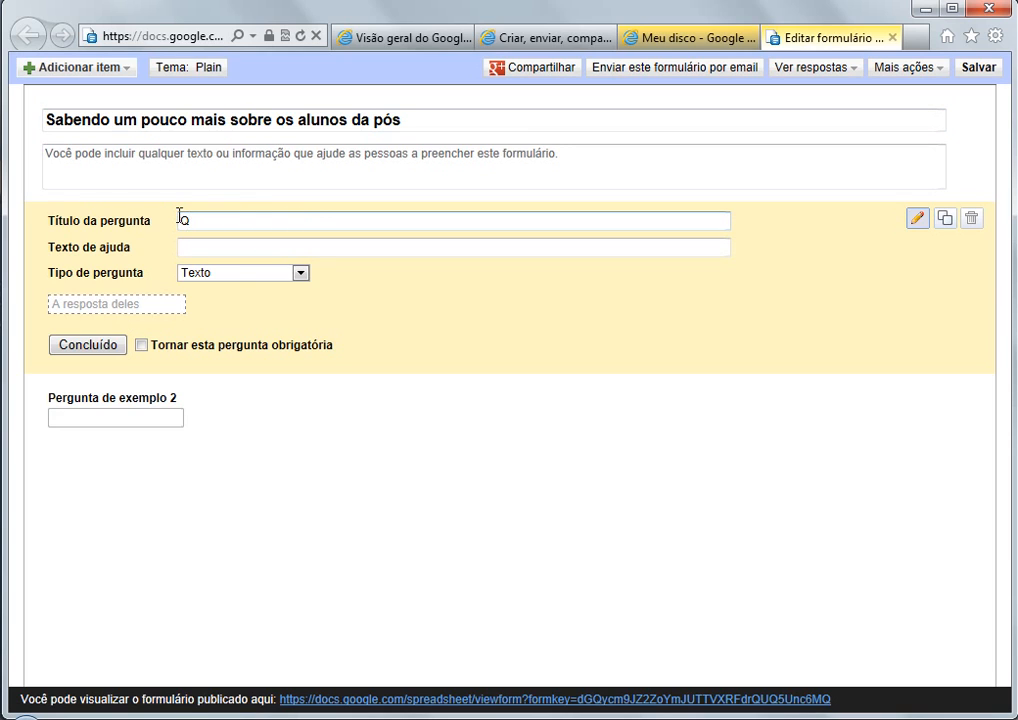
{"action": "type", "text": "ual é o seu nome?"}
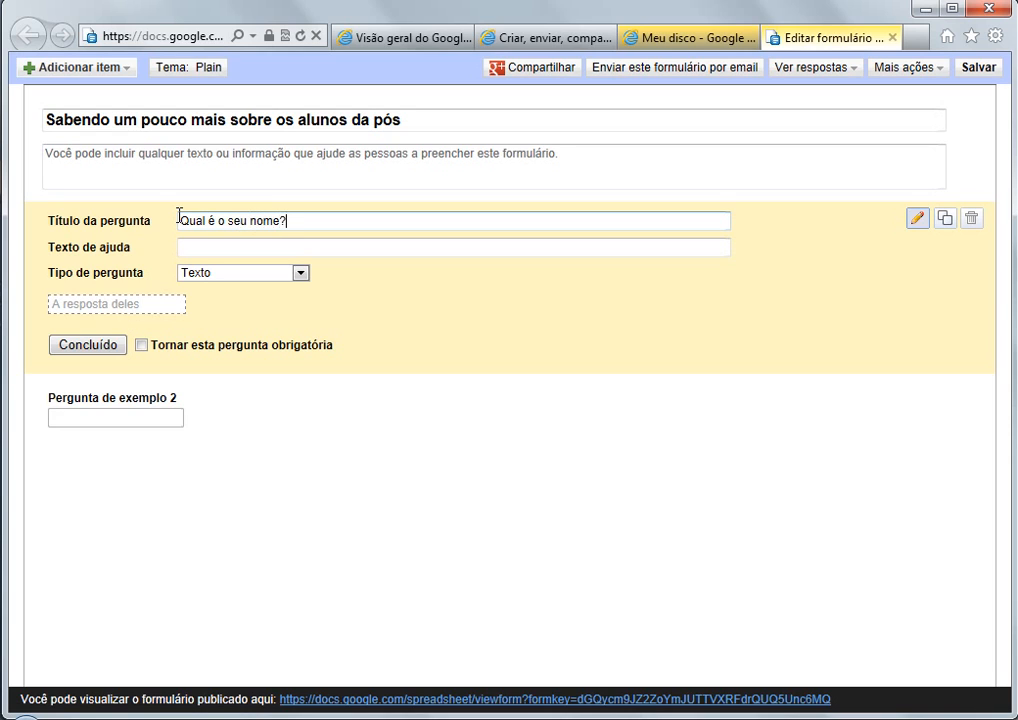
Choose Texto as the first question's type and leave its help text empty.
{"action": "left_click", "coordinate": [218, 249]}
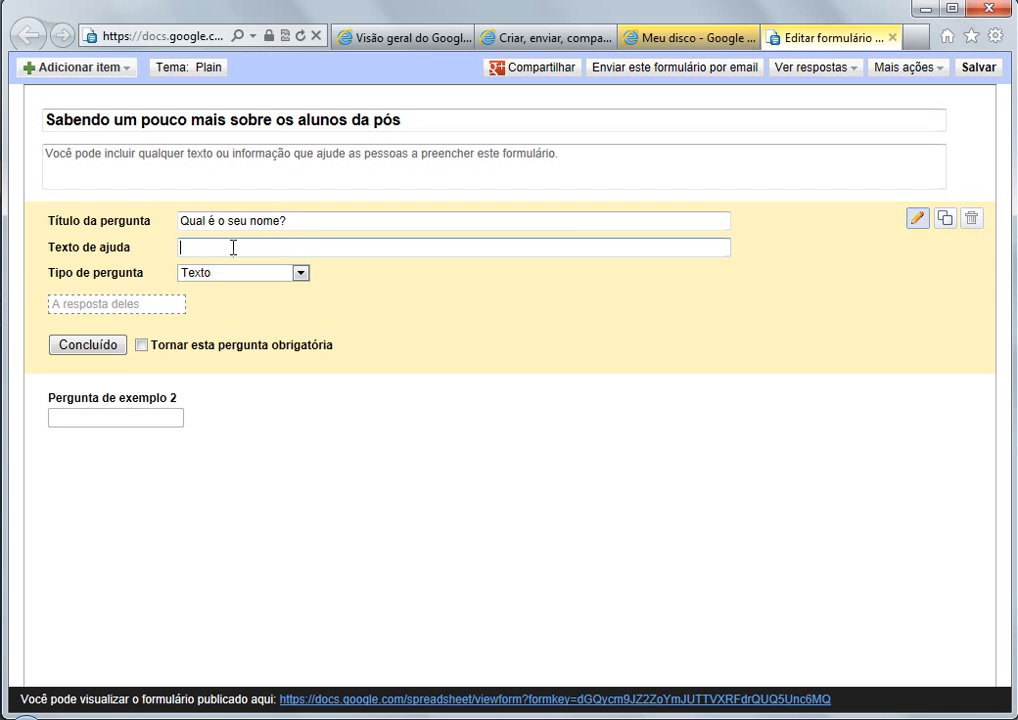
{"action": "left_click", "coordinate": [211, 221]}
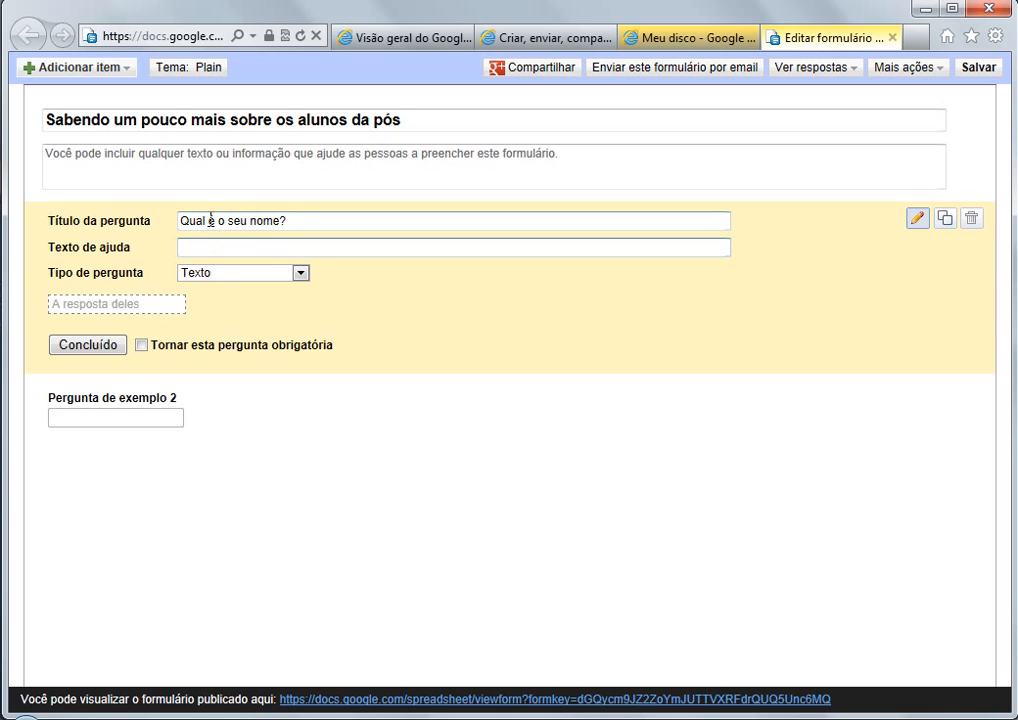
{"action": "left_click", "coordinate": [202, 248]}
{"action": "left_click", "coordinate": [301, 275]}
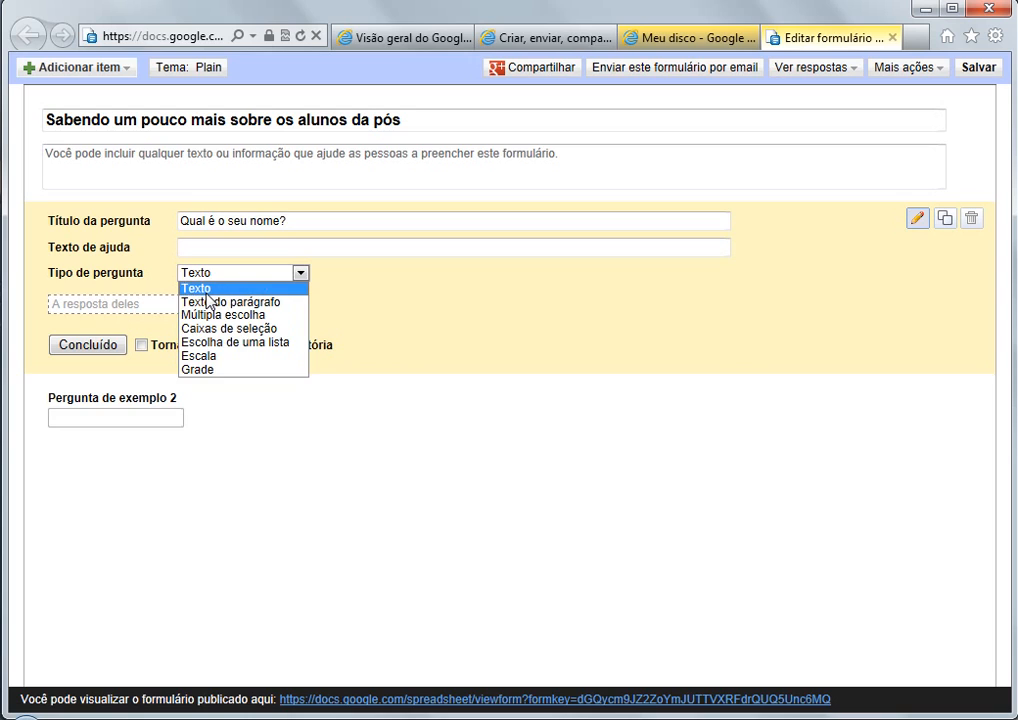
{"action": "left_click", "coordinate": [206, 290]}
{"action": "left_click", "coordinate": [206, 293]}
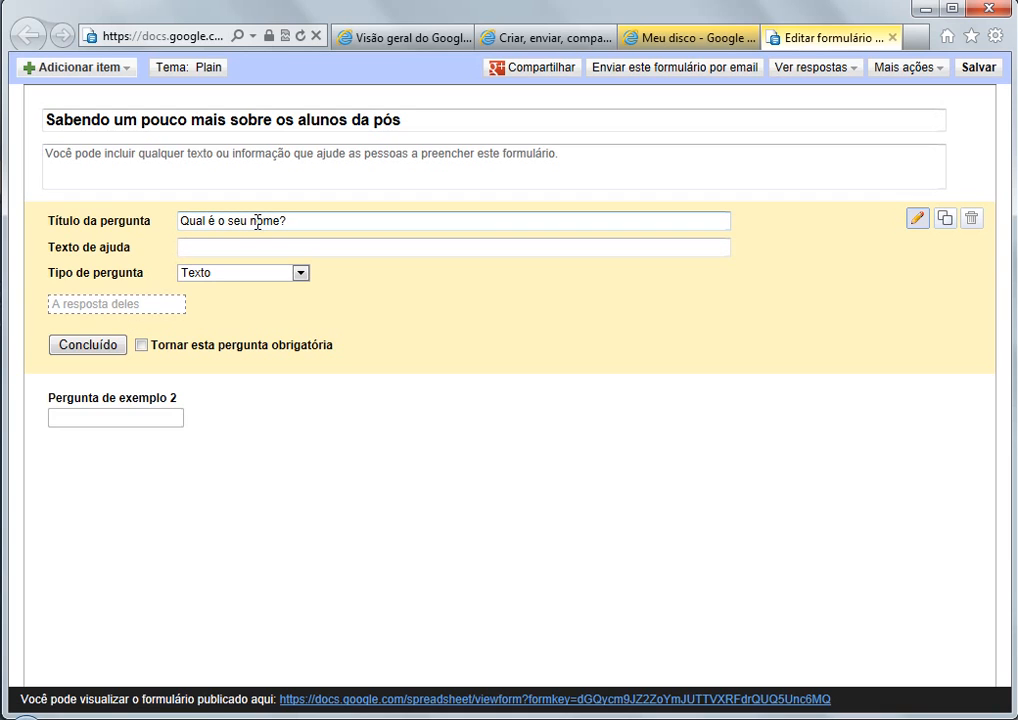
Add a multiple-choice question titled "Você faz outro curso além deste?" to the form.
{"action": "left_click", "coordinate": [75, 72]}
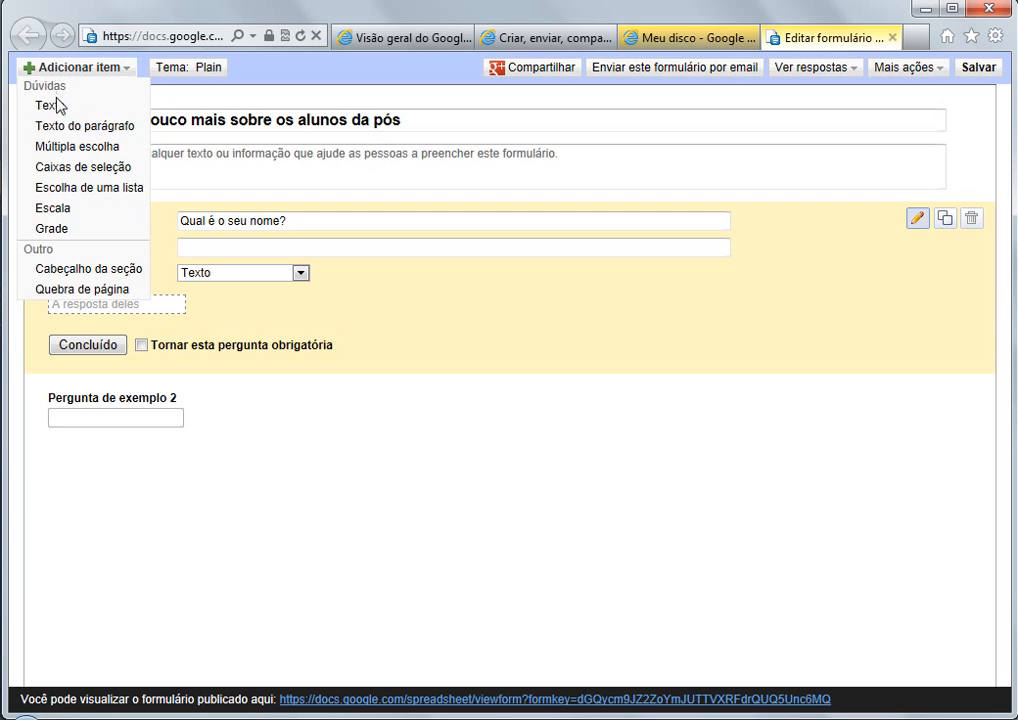
{"action": "left_click", "coordinate": [75, 148]}
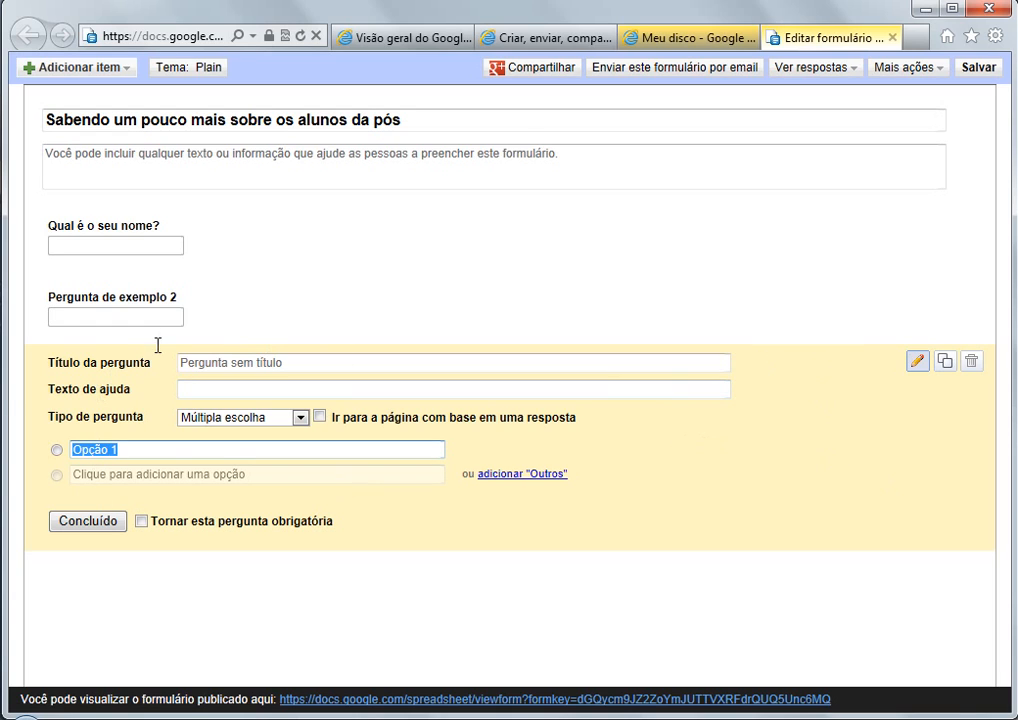
{"action": "left_click", "coordinate": [215, 364]}
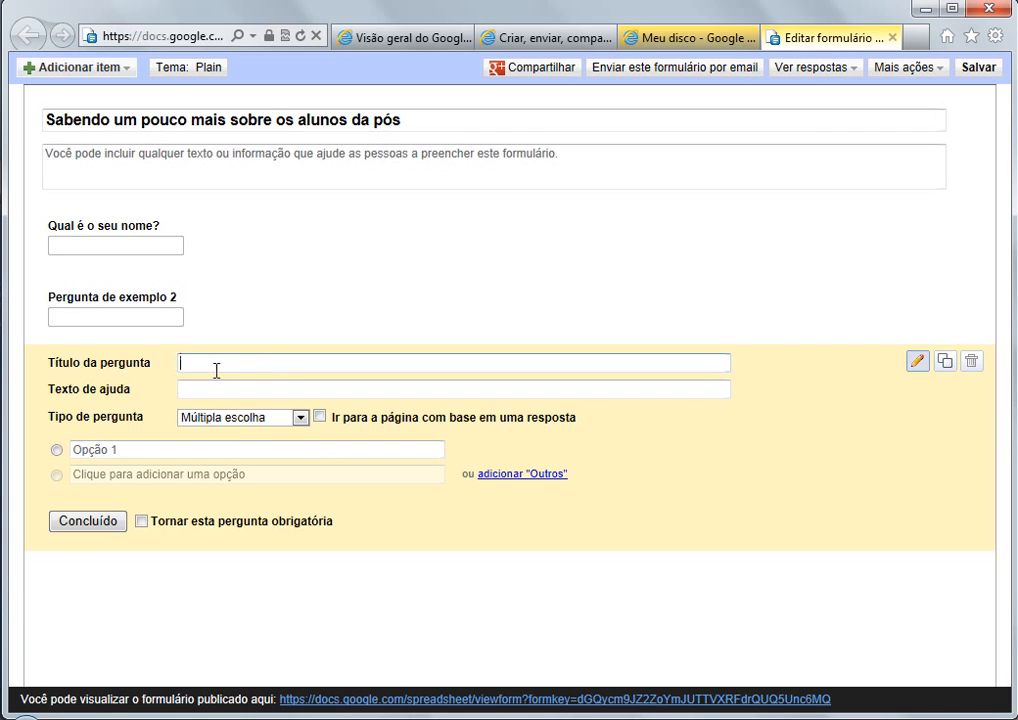
{"action": "type", "text": "Você faz outro curso além deste"}
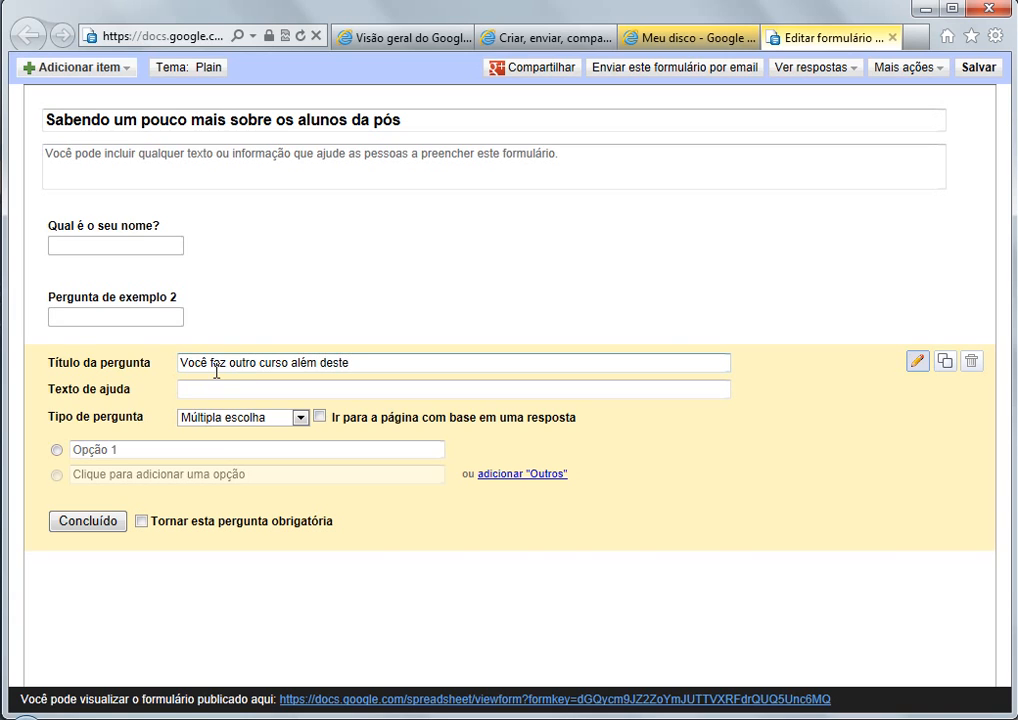
{"action": "type", "text": "?"}
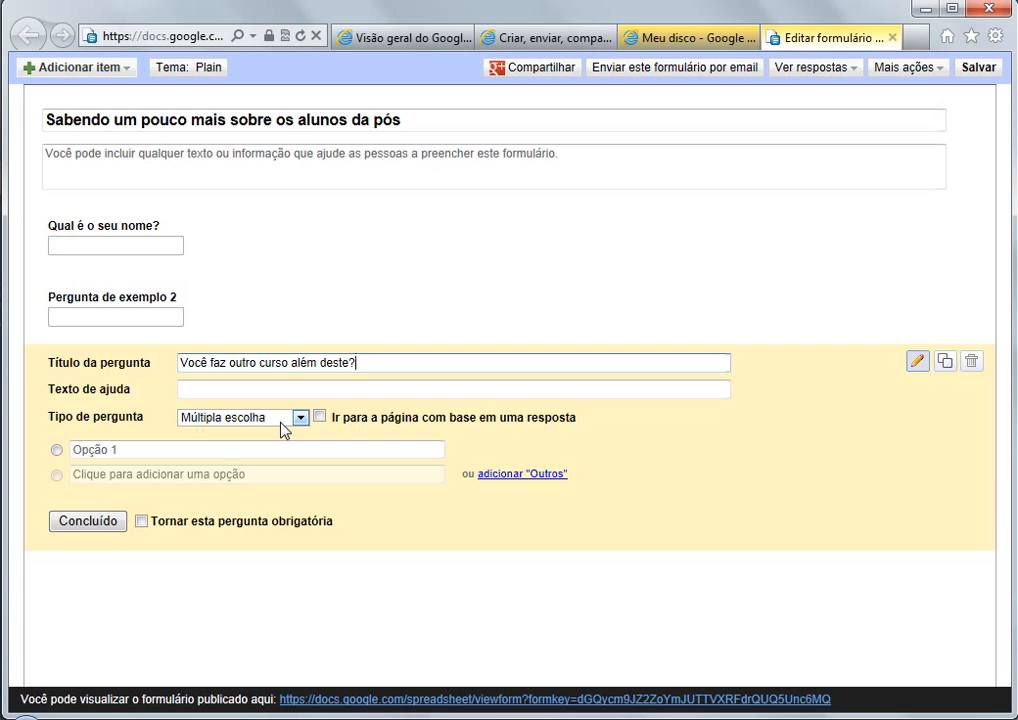
Enter "sim" and "não" as the two answer options of the multiple-choice question.
{"action": "left_click", "coordinate": [191, 452]}
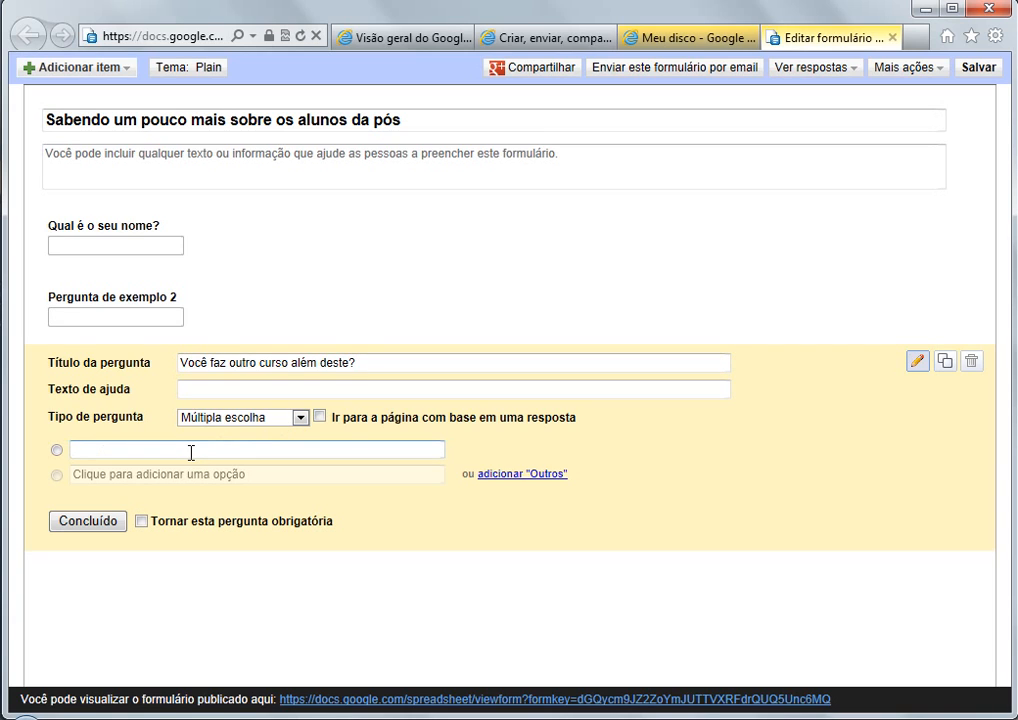
{"action": "type", "text": "sim"}
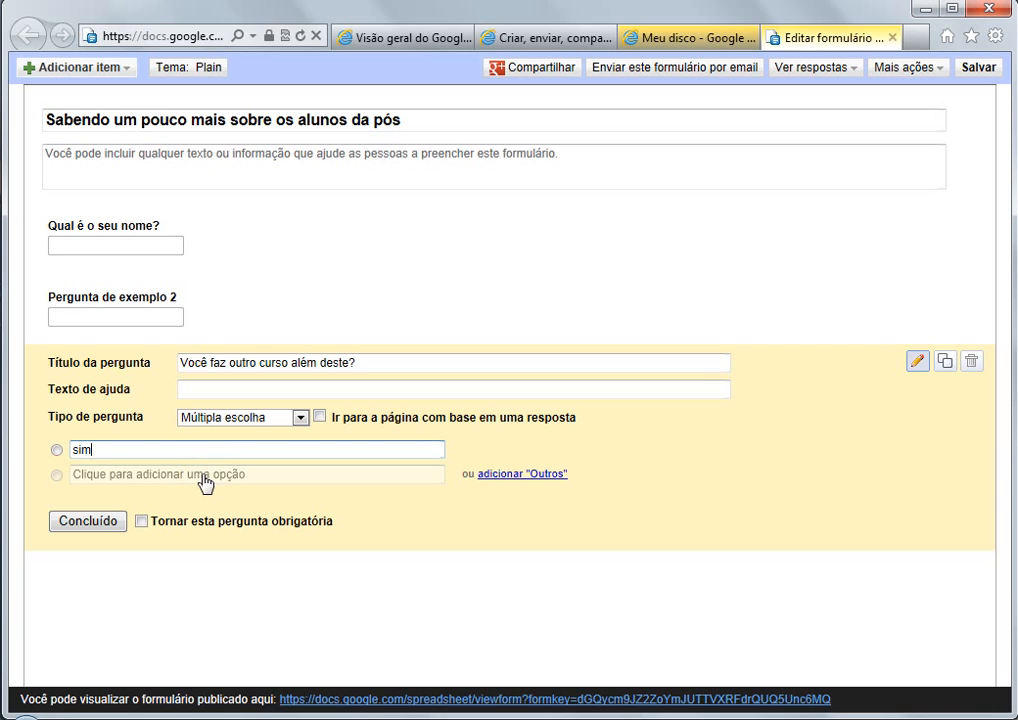
{"action": "left_click", "coordinate": [206, 484]}
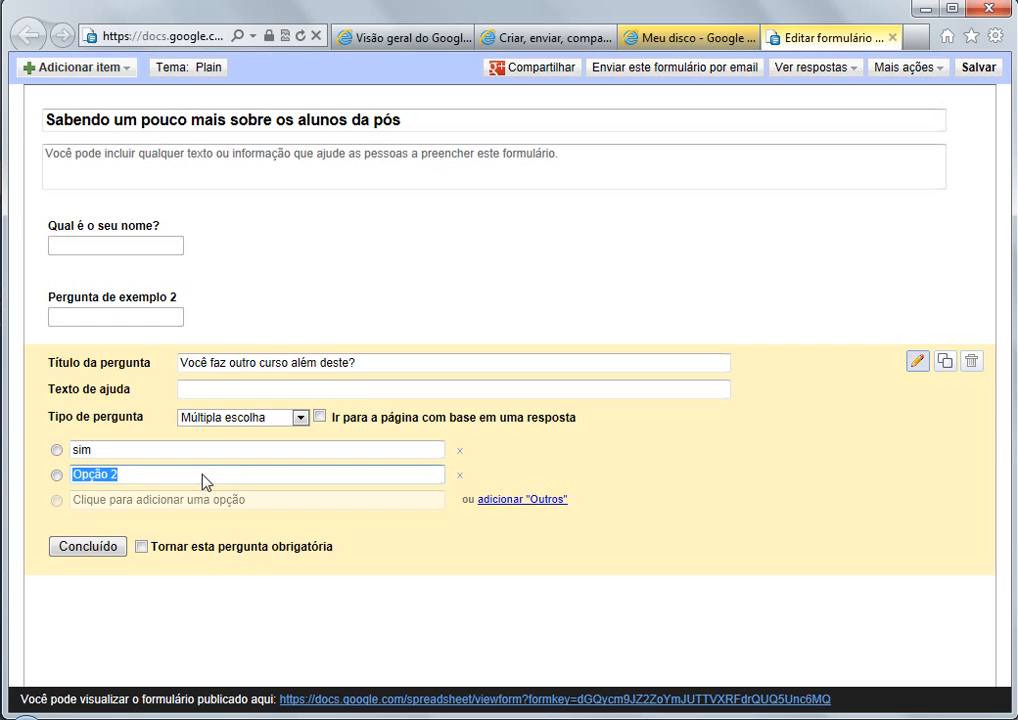
{"action": "type", "text": "não"}
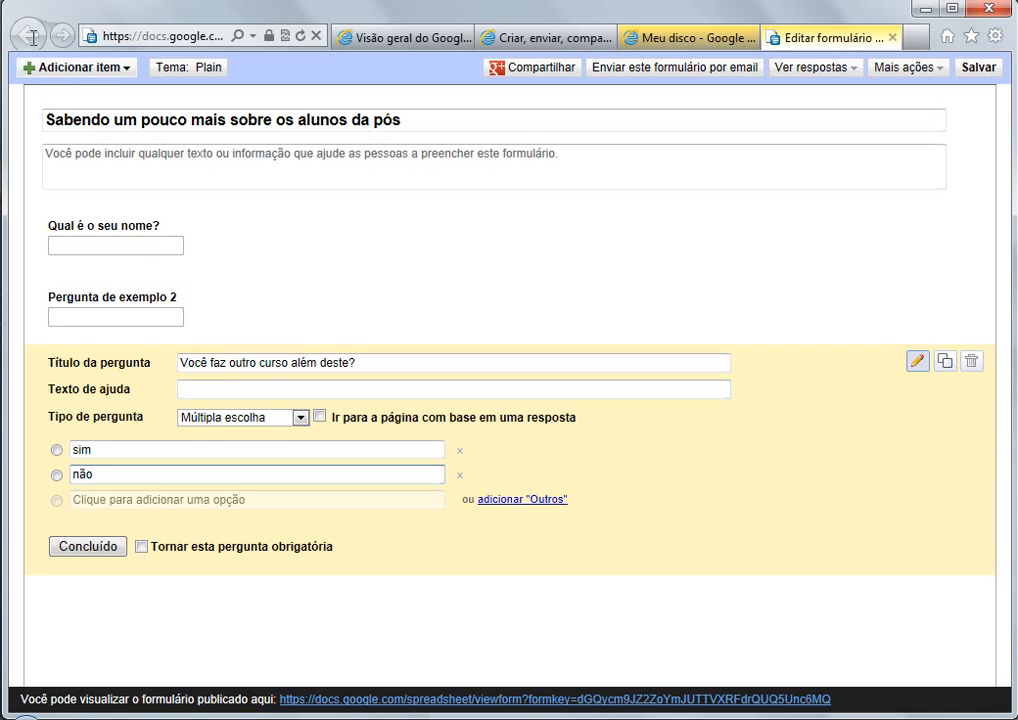
Add a multiple-choice question titled "Você já fez outra pós graduação?" to the form.
{"action": "left_click", "coordinate": [76, 72]}
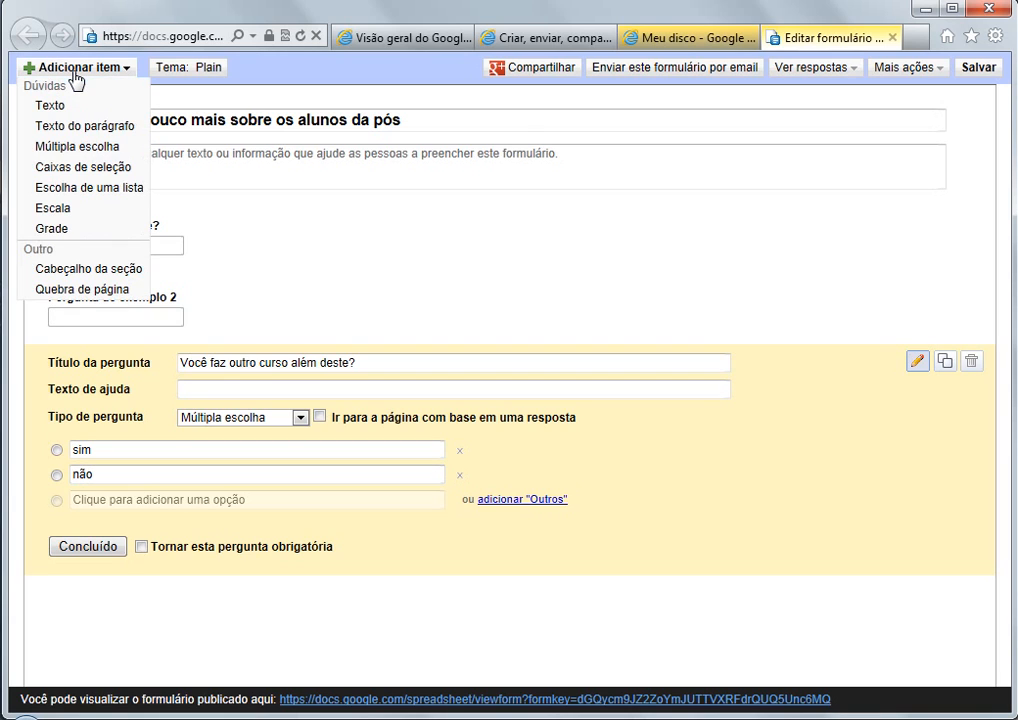
{"action": "left_click", "coordinate": [92, 152]}
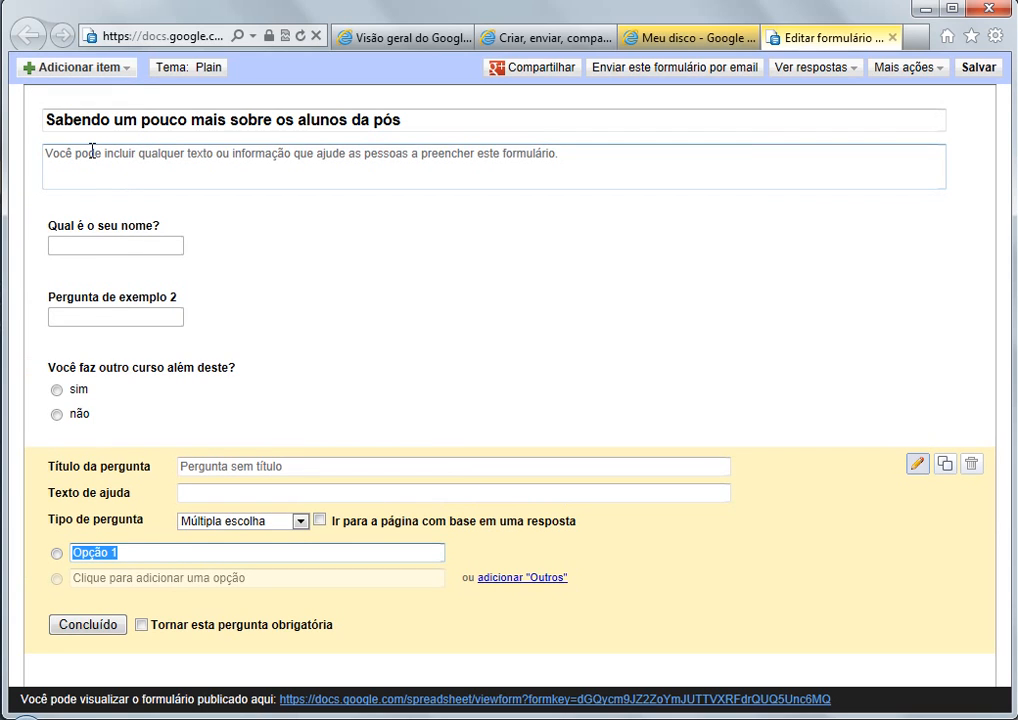
{"action": "left_click", "coordinate": [253, 468]}
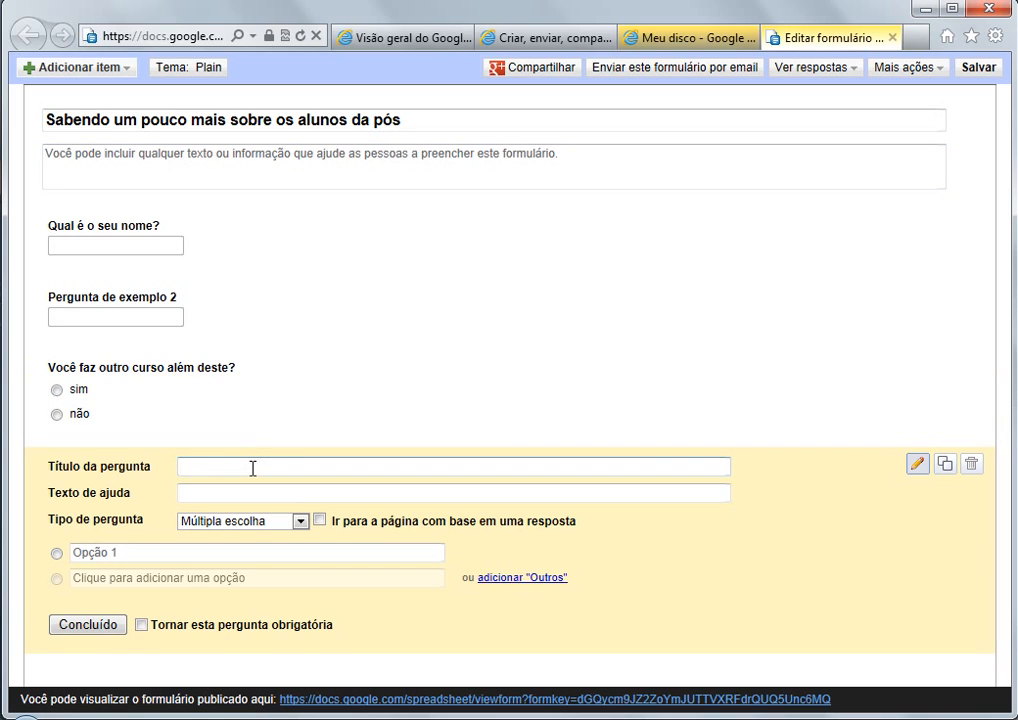
{"action": "type", "text": "Você já fez outra pós graduação"}
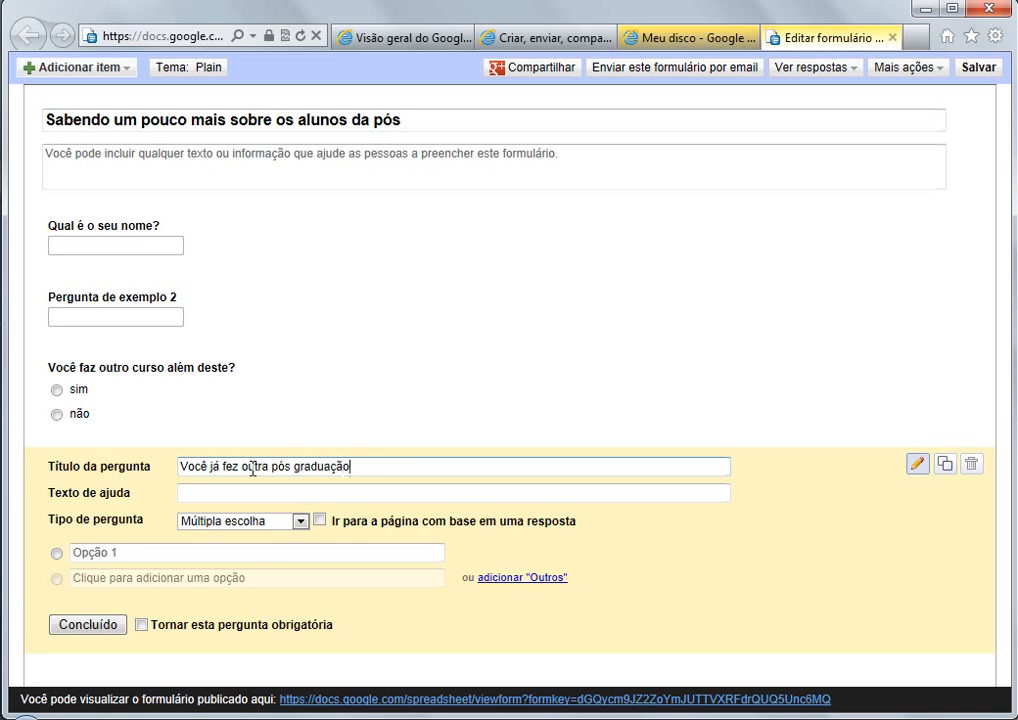
{"action": "type", "text": "?"}
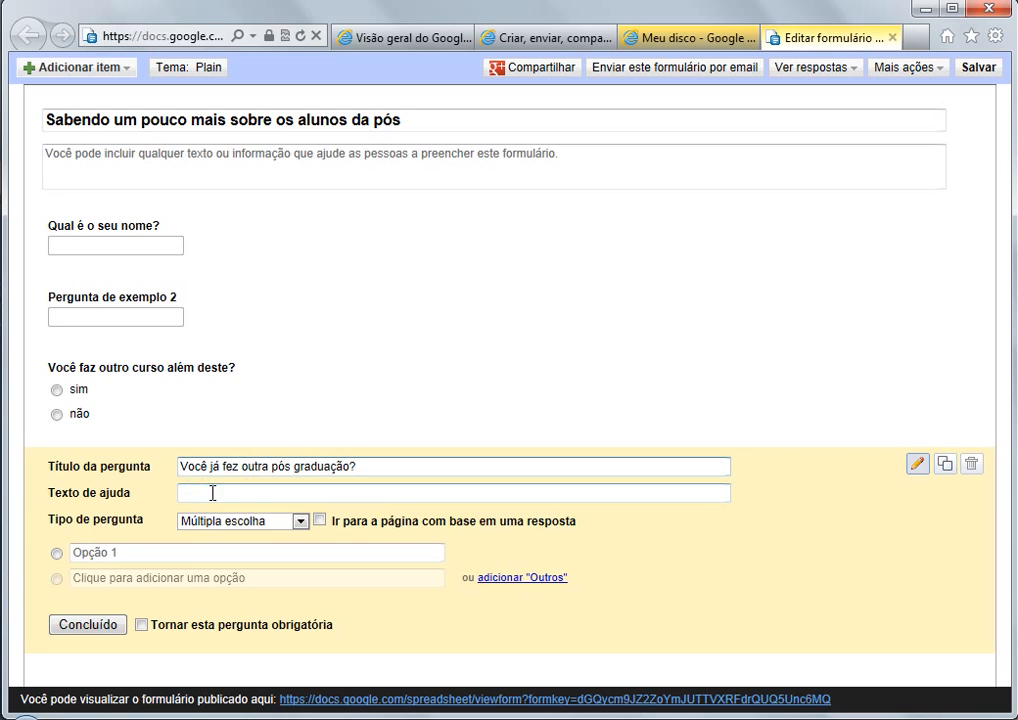
Enter "sim" and "não" as the answer options of the "Você já fez outra pós graduação?" question and add a third option.
{"action": "left_click", "coordinate": [128, 553]}
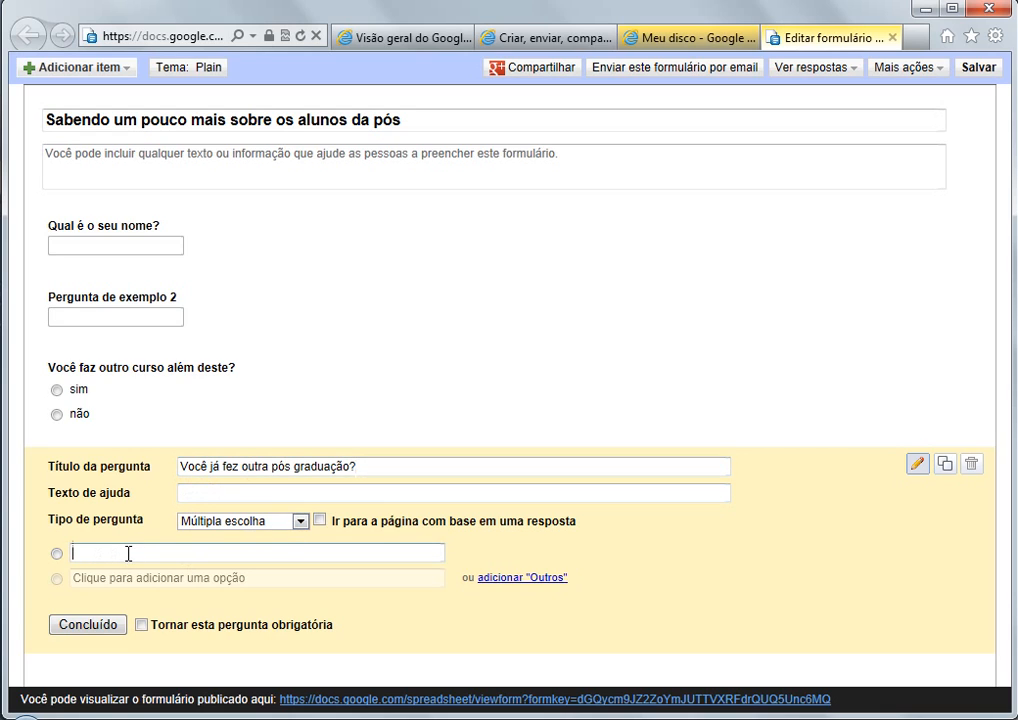
{"action": "type", "text": "sim"}
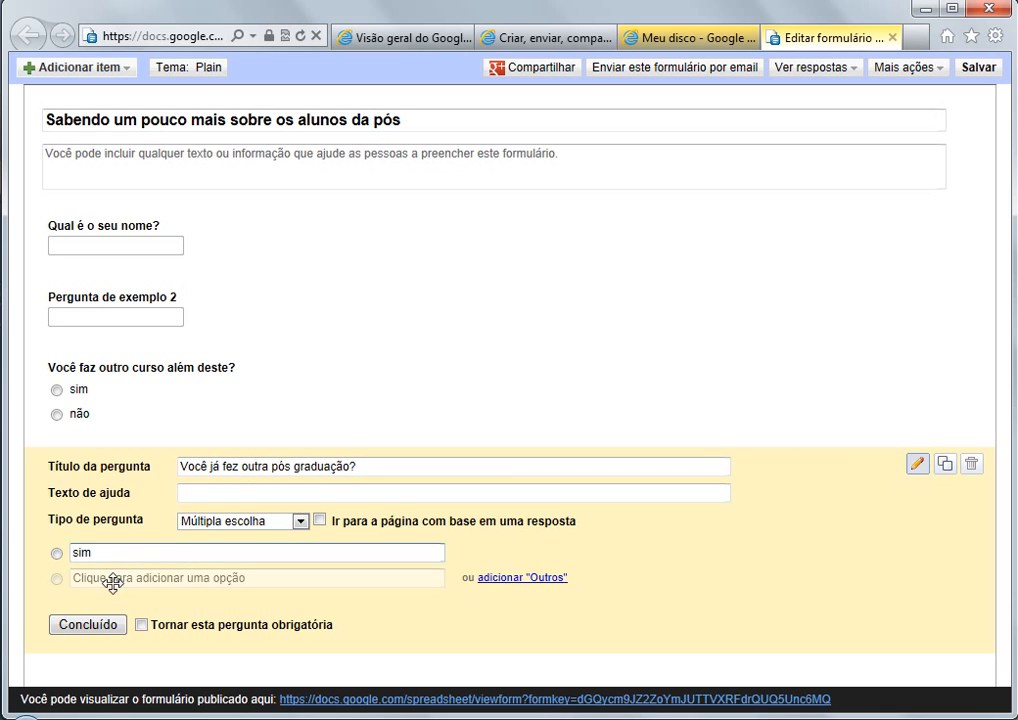
{"action": "left_click", "coordinate": [88, 579]}
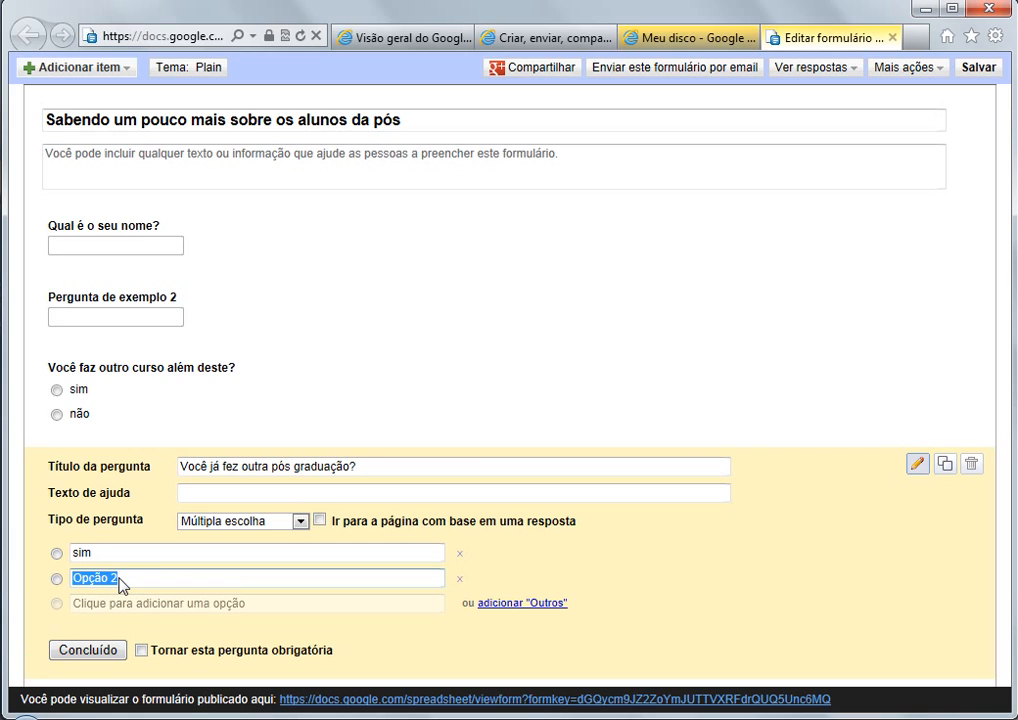
{"action": "type", "text": "não"}
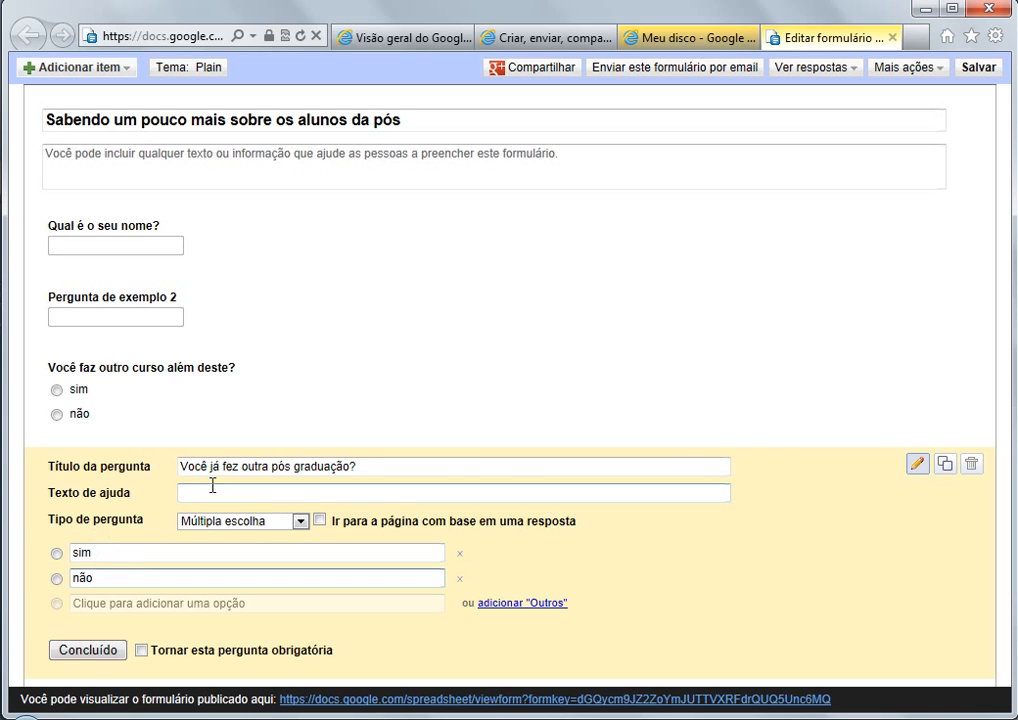
{"action": "left_click", "coordinate": [116, 608]}
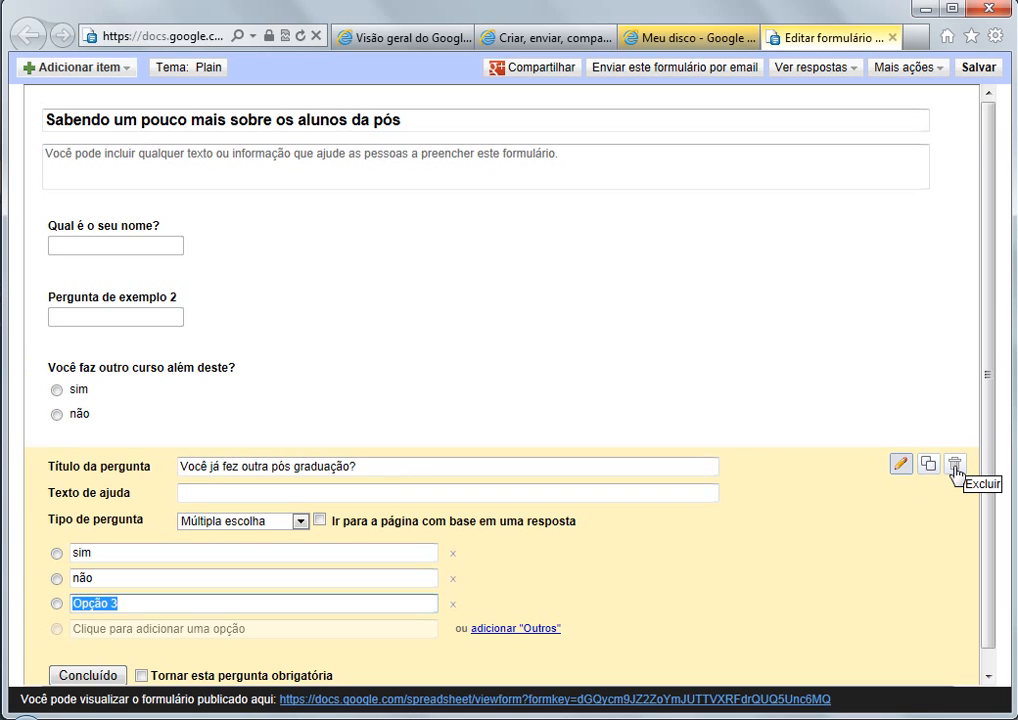
Delete the "Você já fez outra pós graduação?" question from the form.
{"action": "left_click", "coordinate": [955, 466]}
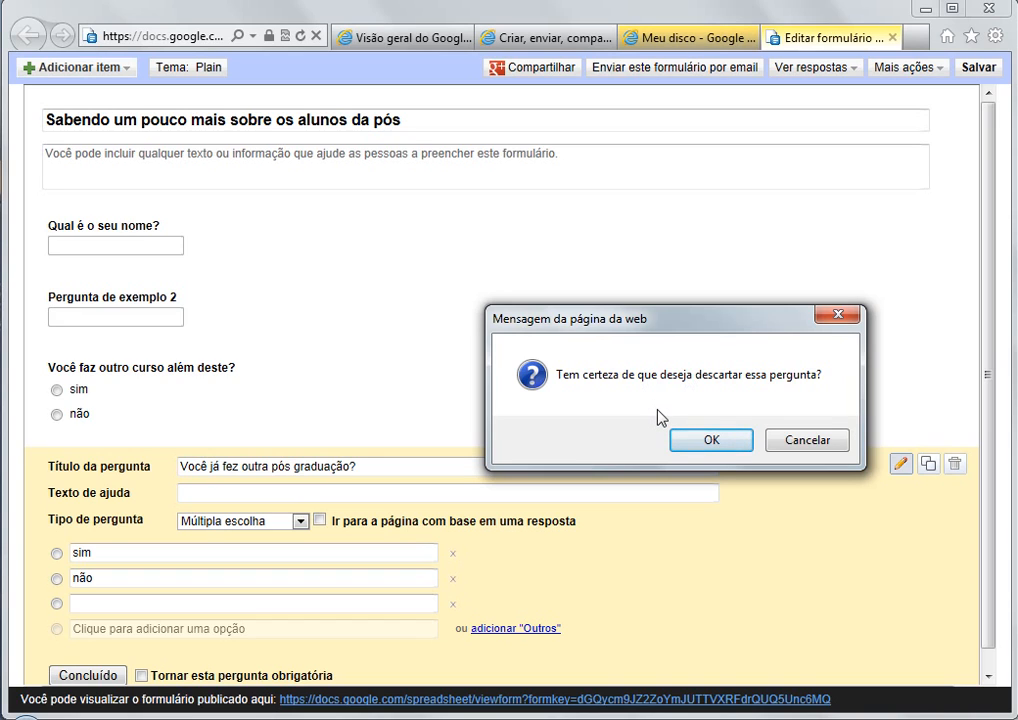
{"action": "left_click", "coordinate": [707, 446]}
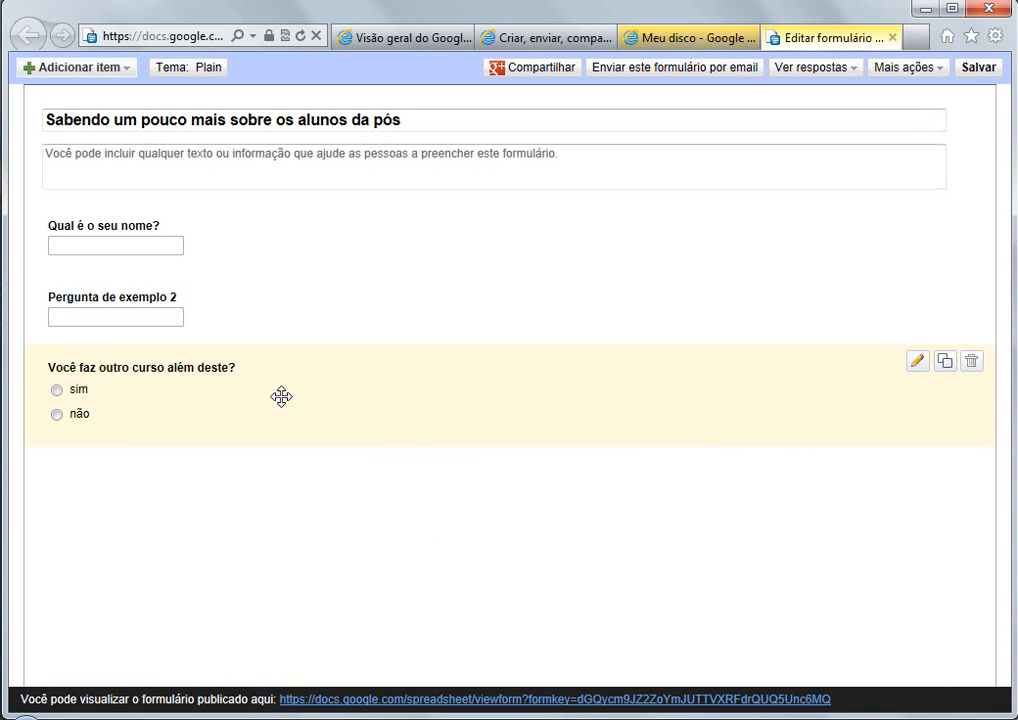
Add a multiple-choice question titled "Qual é a sua área de formação?" to the end of the form.
{"action": "left_click", "coordinate": [95, 68]}
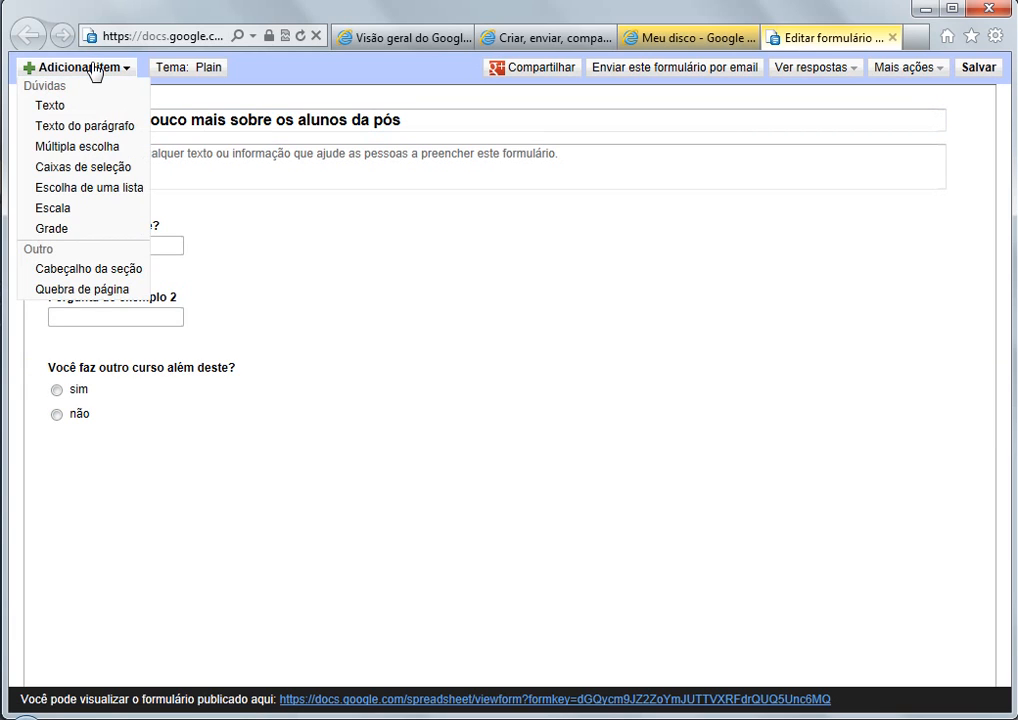
{"action": "left_click", "coordinate": [74, 152]}
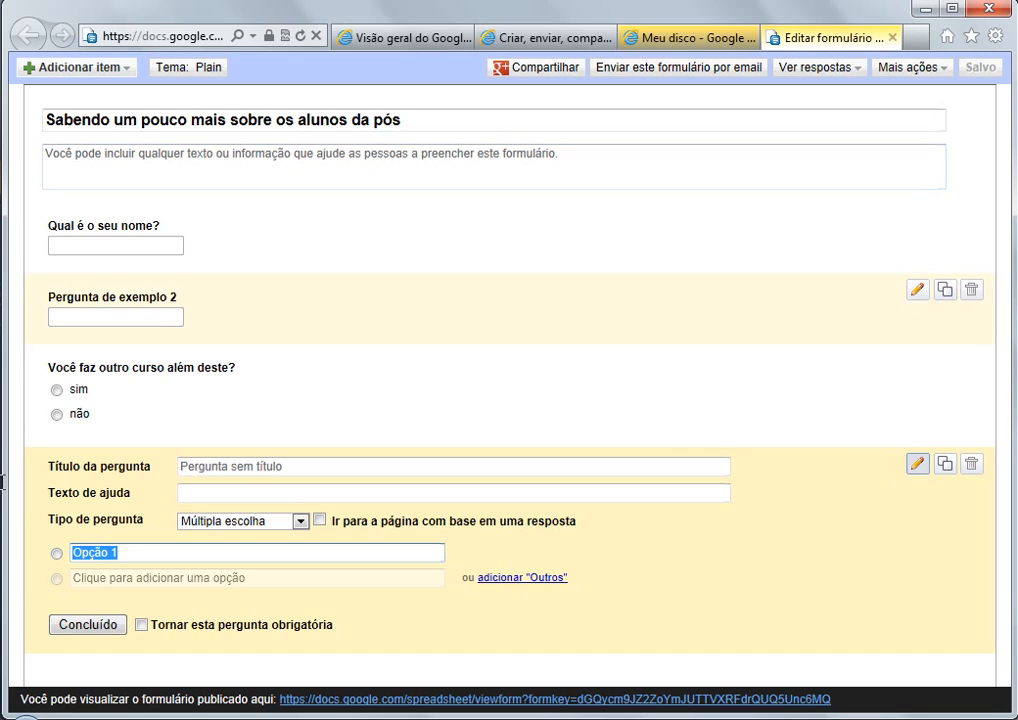
{"action": "left_click", "coordinate": [230, 467]}
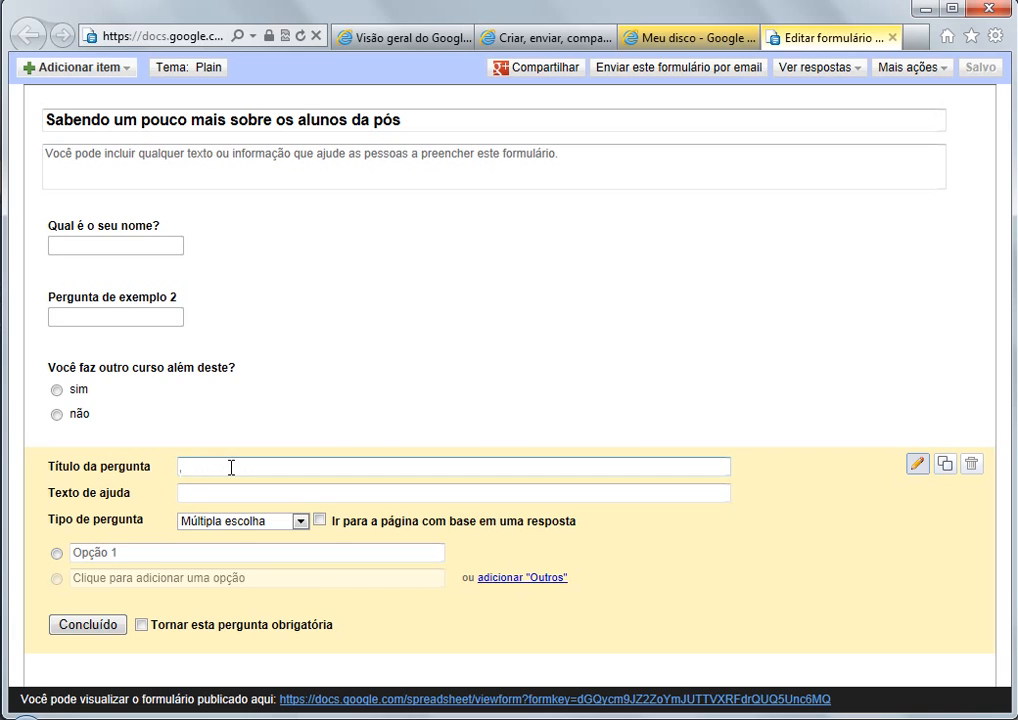
{"action": "type", "text": "Qual é"}
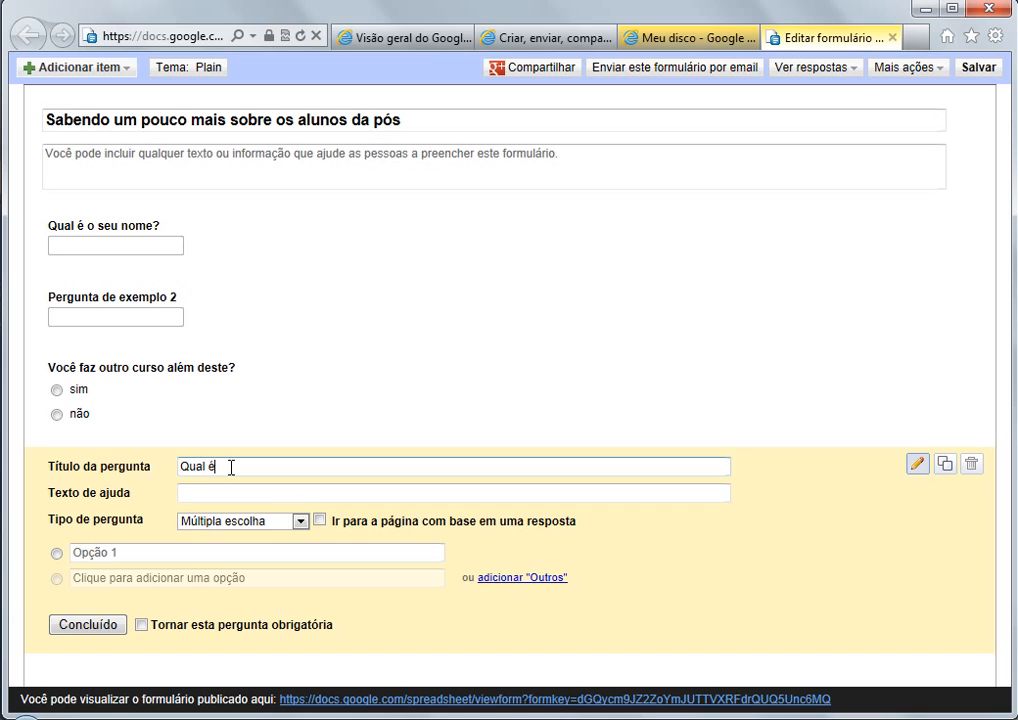
{"action": "type", "text": " asua áreaa"}
{"action": "key", "text": "BackSpace"}
{"action": "type", "text": "de formação:"}
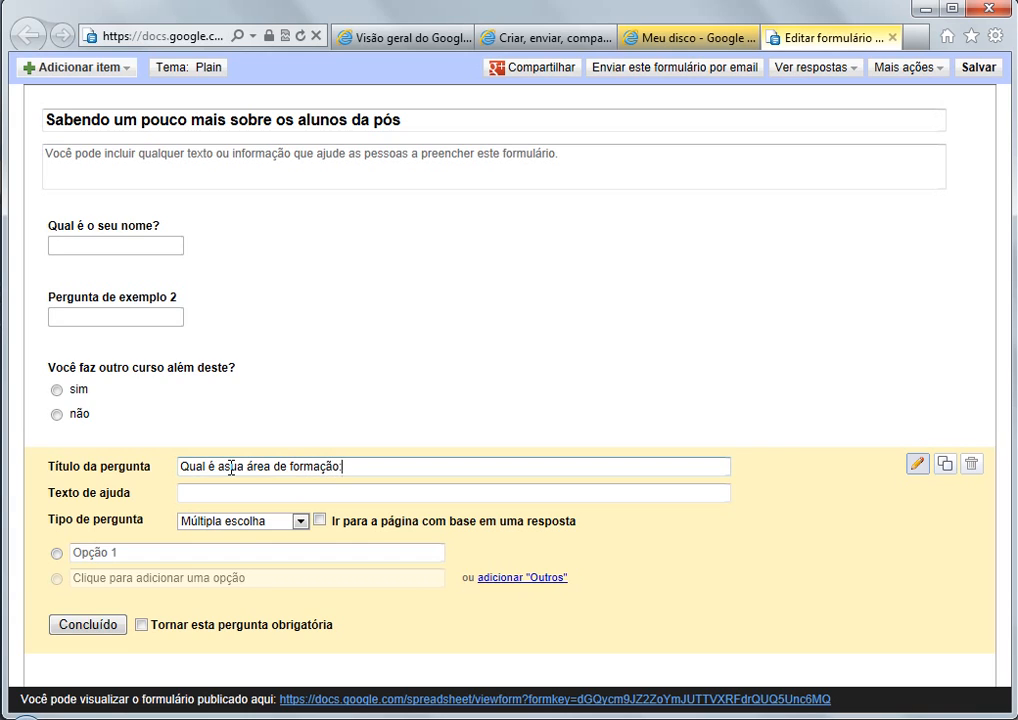
{"action": "key", "text": "BackSpace"}
{"action": "type", "text": "?"}
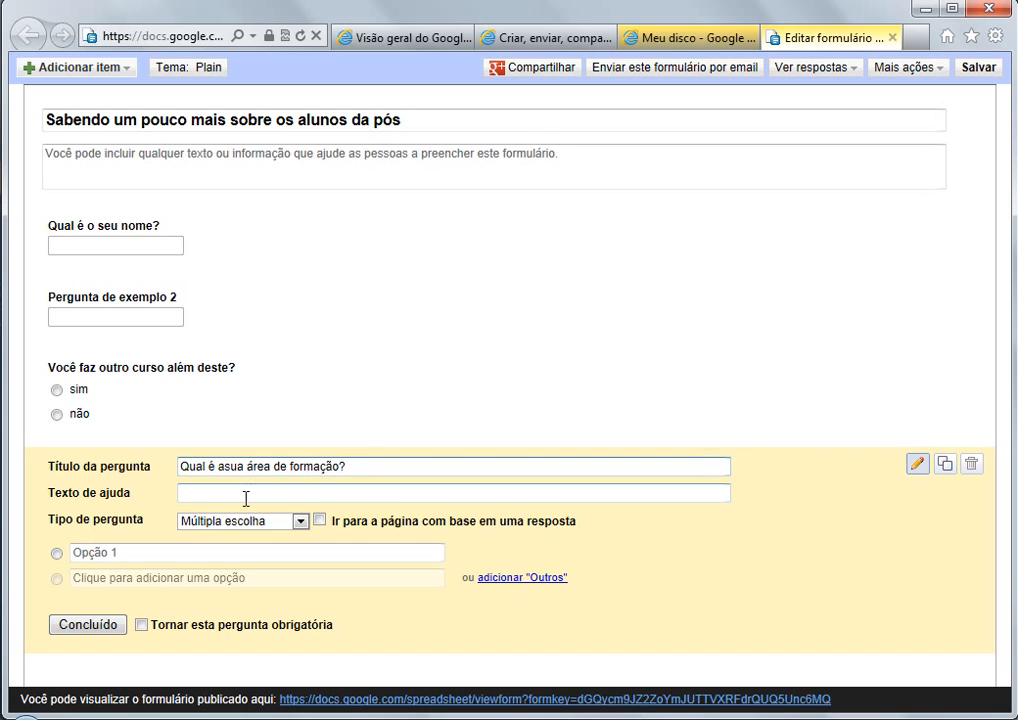
{"action": "left_click", "coordinate": [245, 494]}
{"action": "left_click", "coordinate": [222, 467]}
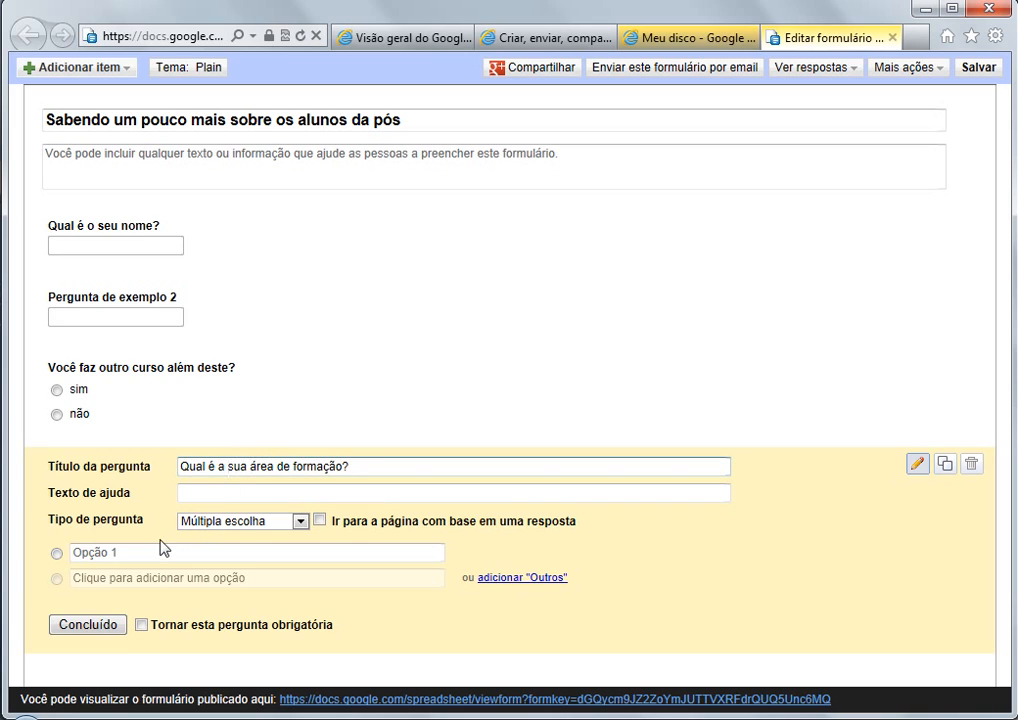
Enter "Exatas" and "Humanas" as the answer options of the study-area question and finish editing it.
{"action": "left_click", "coordinate": [125, 553]}
{"action": "key", "text": "BackSpace"}
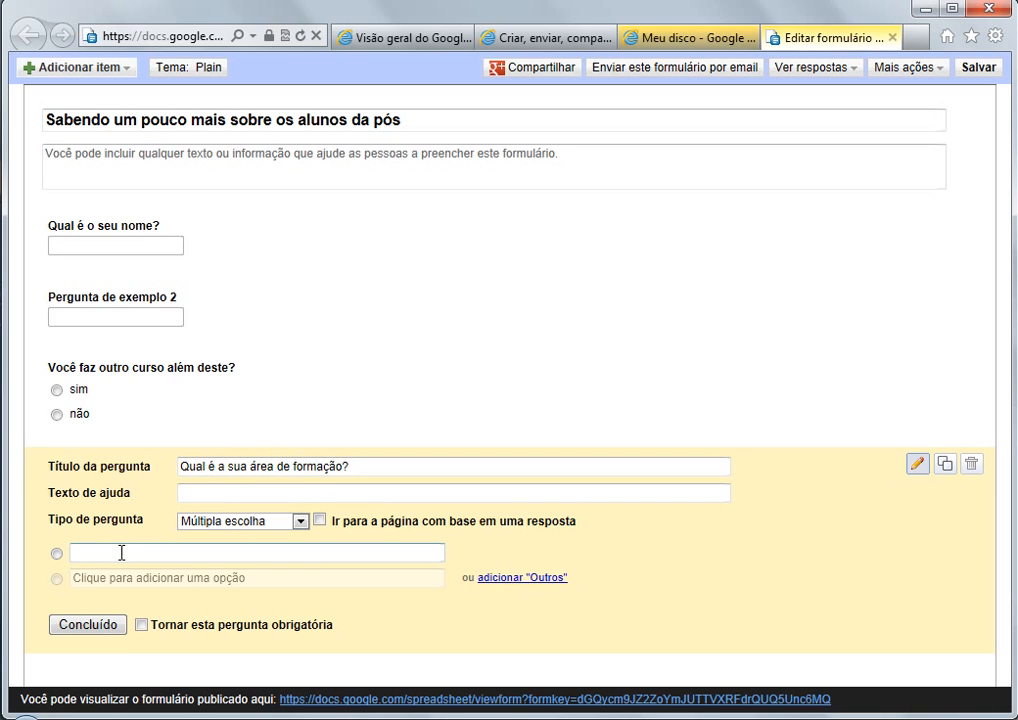
{"action": "type", "text": "Exatas"}
{"action": "left_click", "coordinate": [84, 577]}
{"action": "type", "text": "H"}
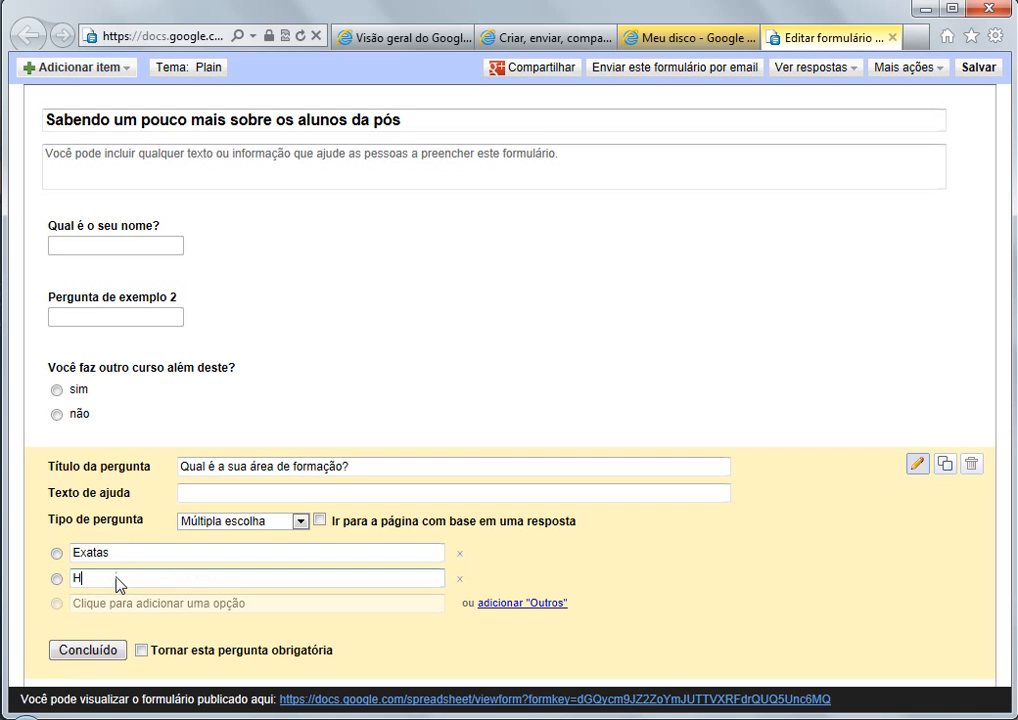
{"action": "type", "text": "umanas"}
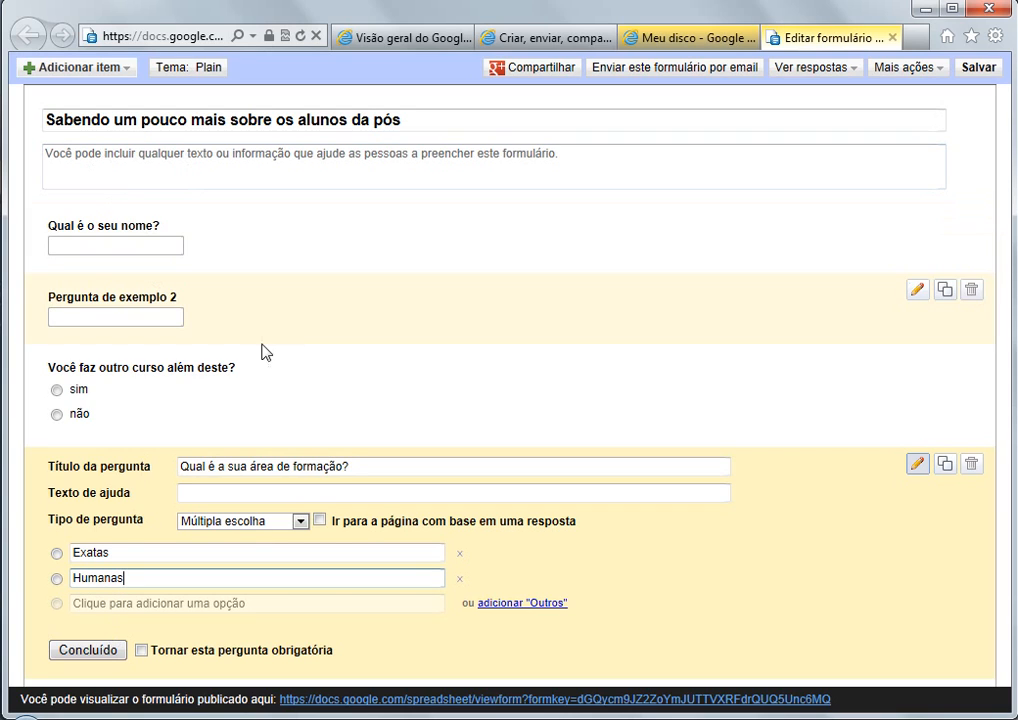
{"action": "left_click", "coordinate": [87, 651]}
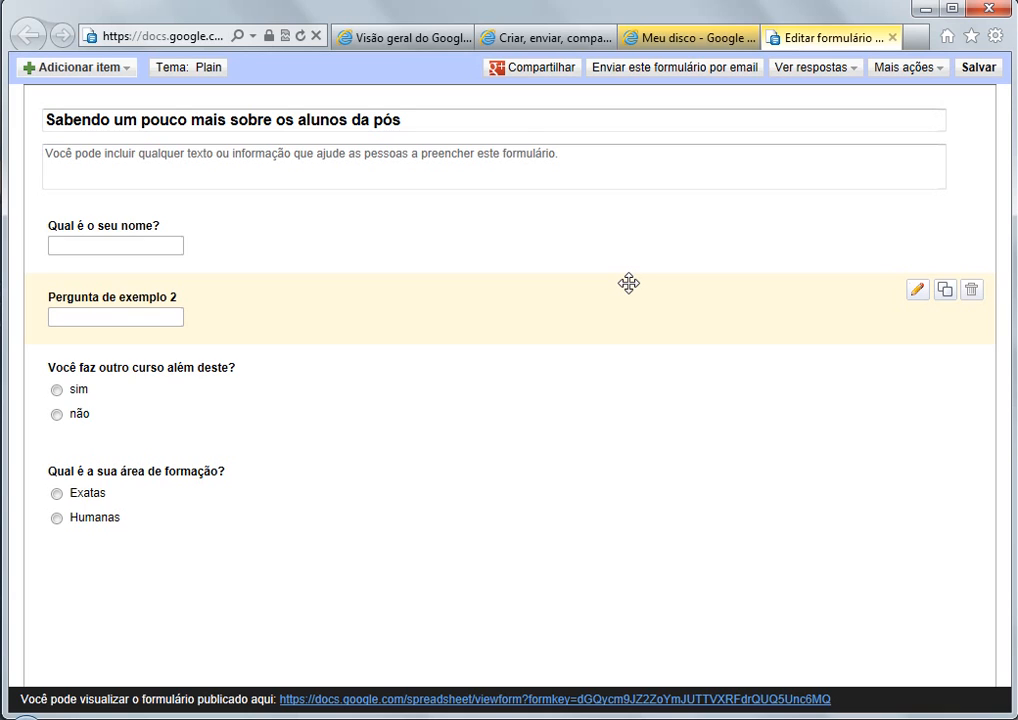
Open the Google+ sharing page for the form and cancel it without sharing.
{"action": "left_click", "coordinate": [540, 70]}
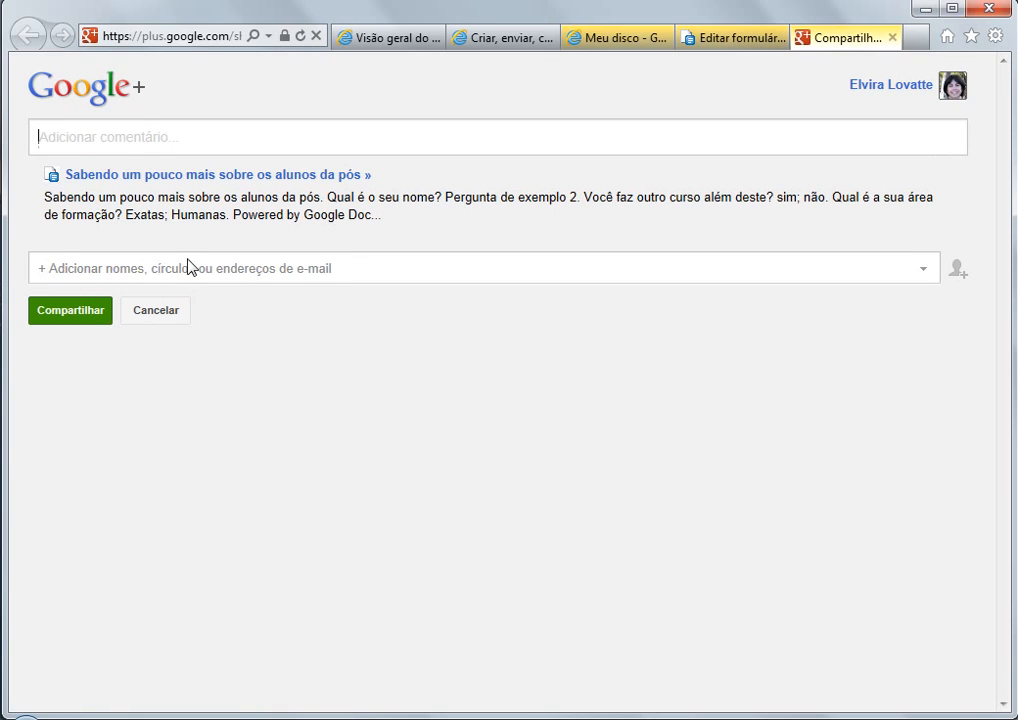
{"action": "left_click", "coordinate": [140, 316]}
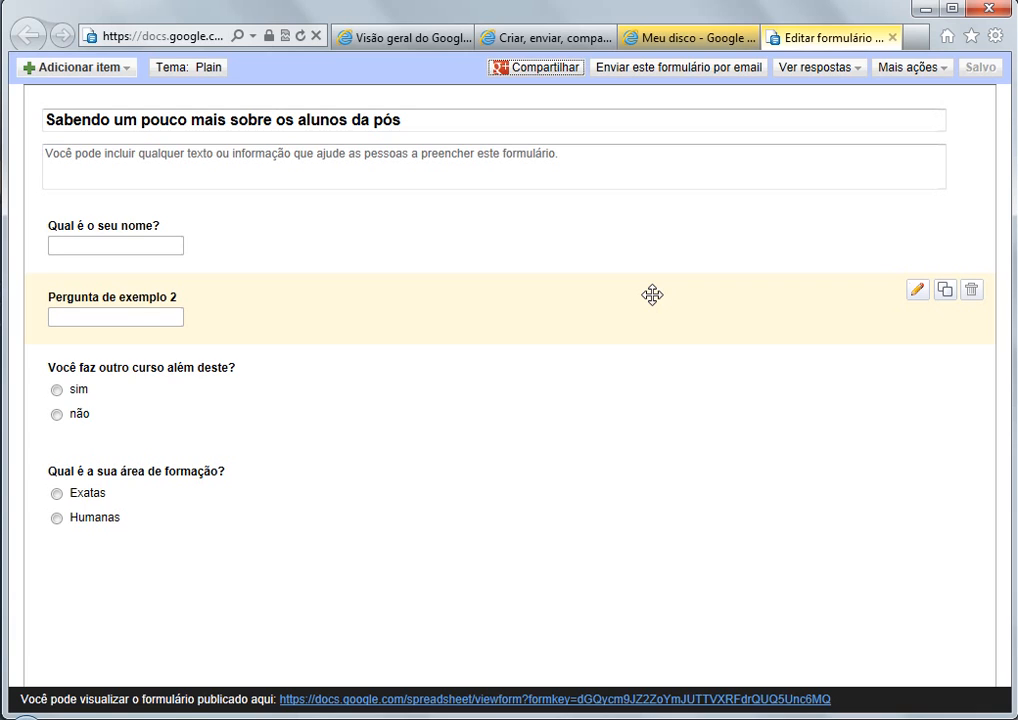
Send the form by email to the form owner's Yahoo address picked from the contact suggestions, keeping the form included in the message.
{"action": "left_click", "coordinate": [690, 70]}
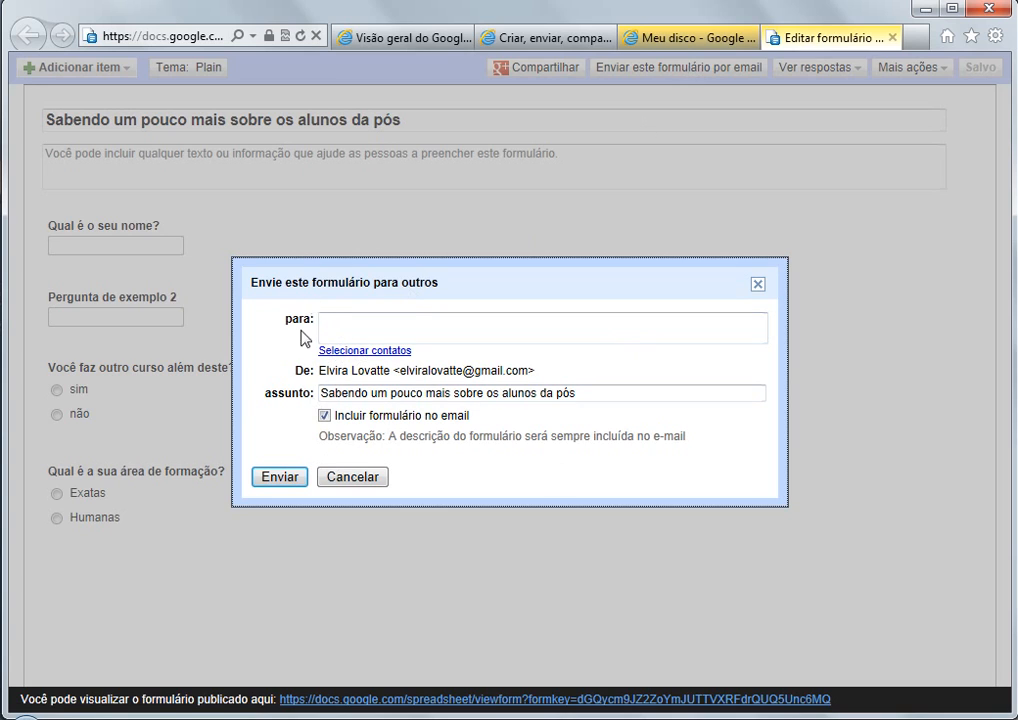
{"action": "left_click", "coordinate": [344, 323]}
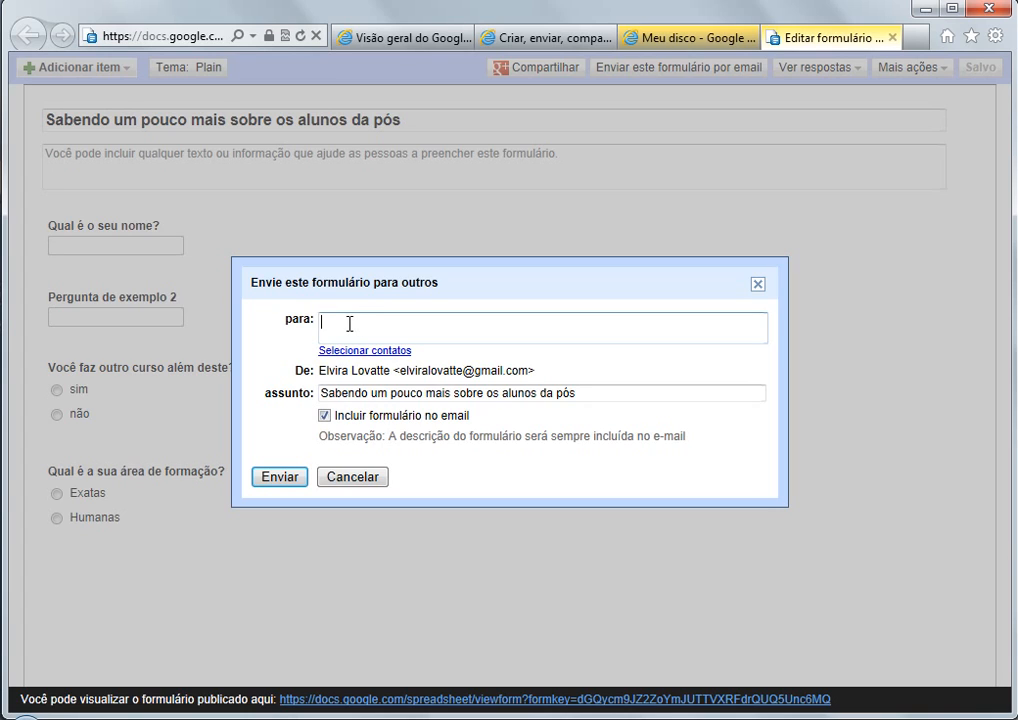
{"action": "type", "text": "el"}
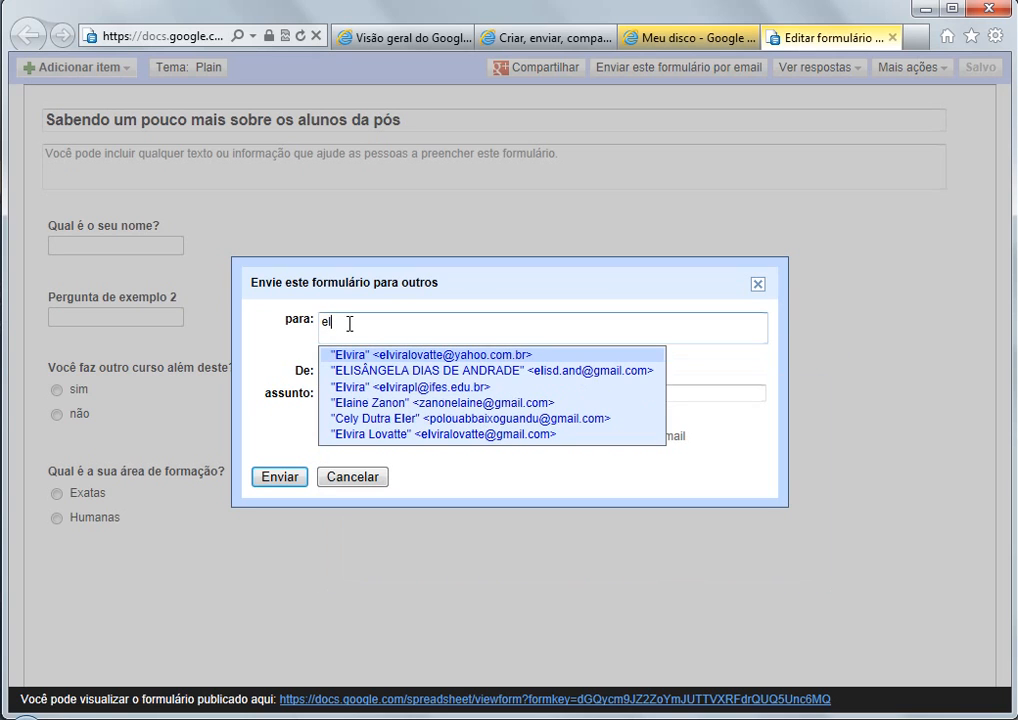
{"action": "left_click", "coordinate": [430, 355]}
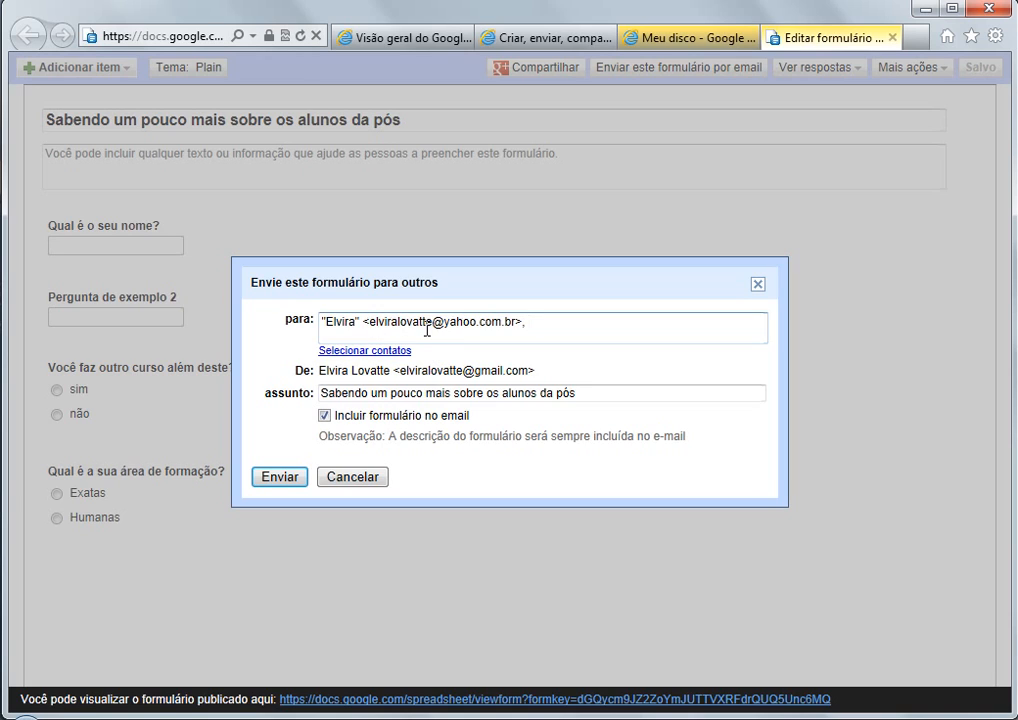
{"action": "left_click", "coordinate": [272, 486]}
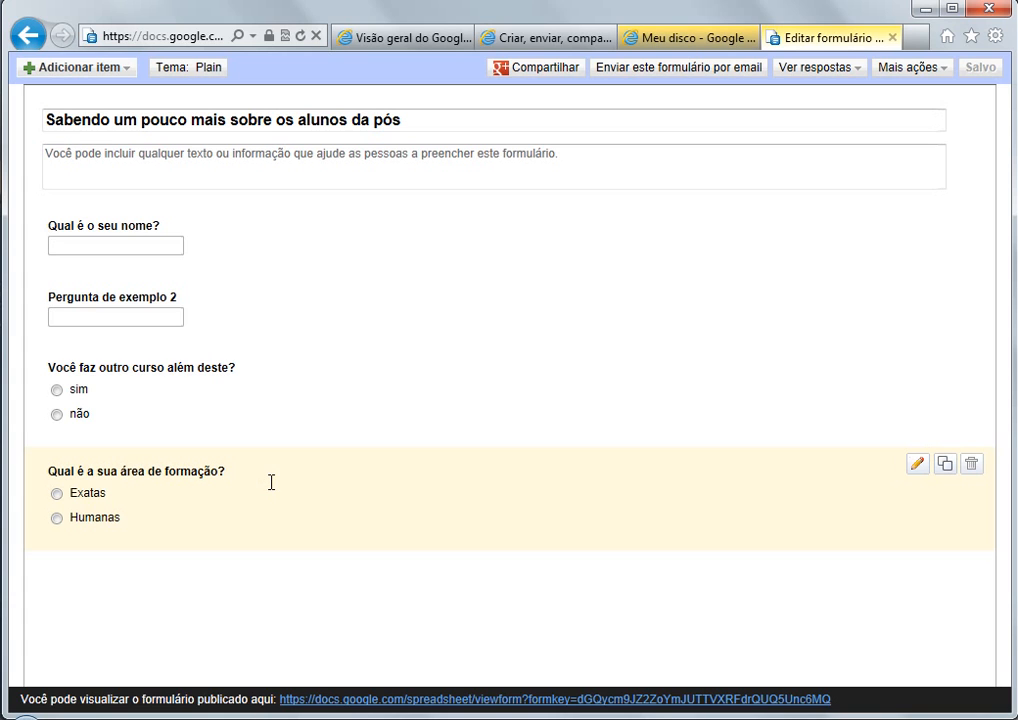